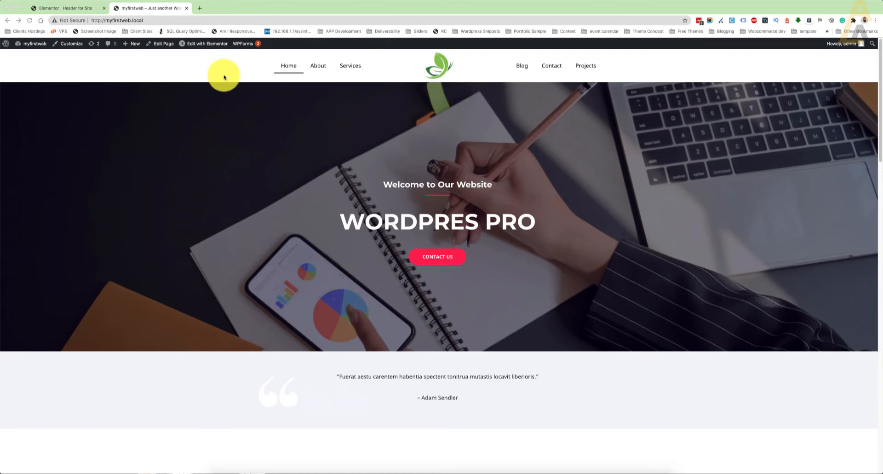
In the Elementor header template, unlink the top header section's margins and set its bottom margin to -110 px
click(75, 9)
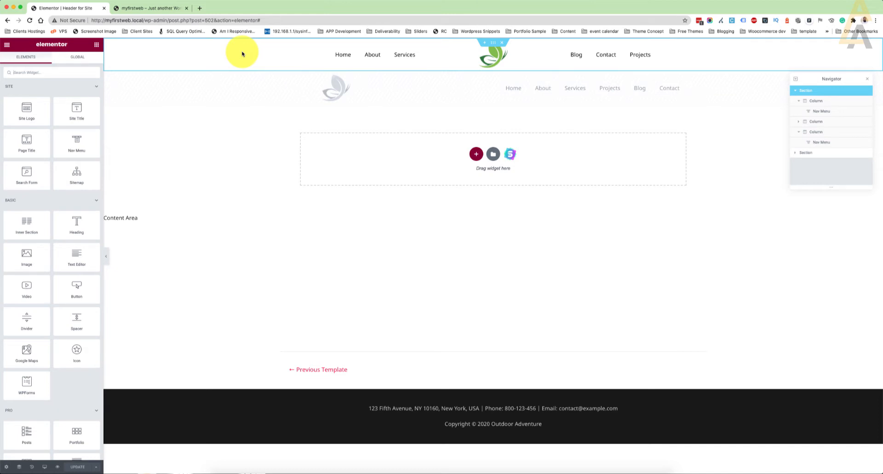
click(242, 54)
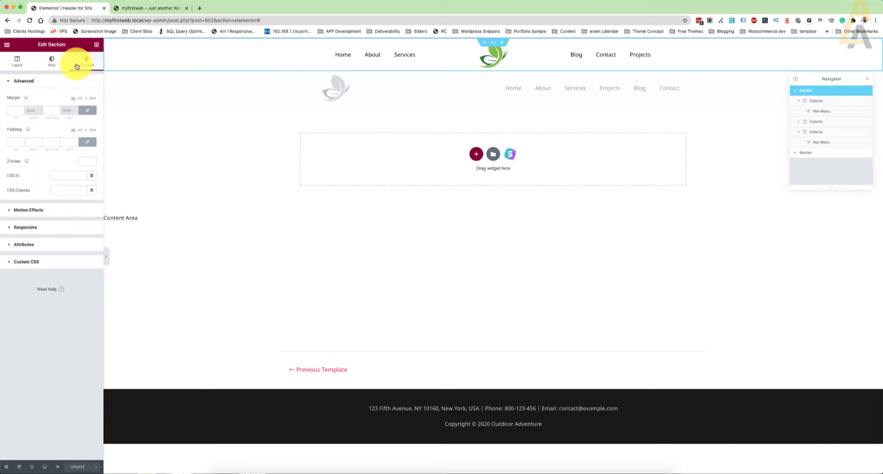
click(87, 112)
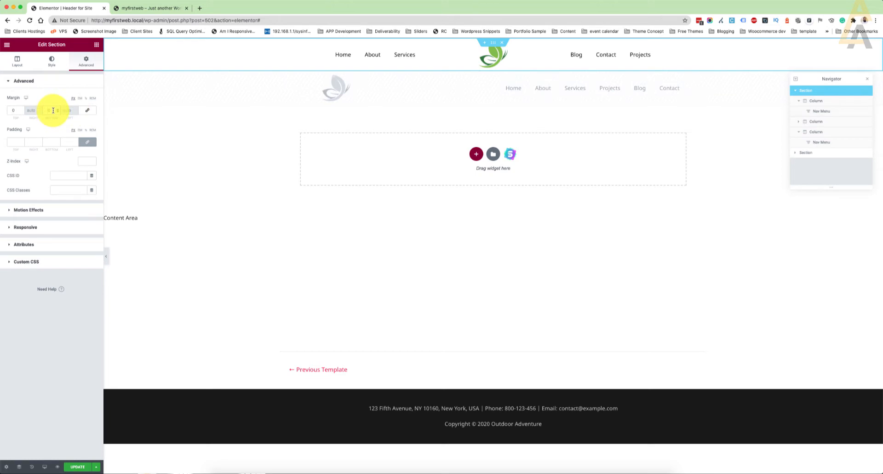
text(100)
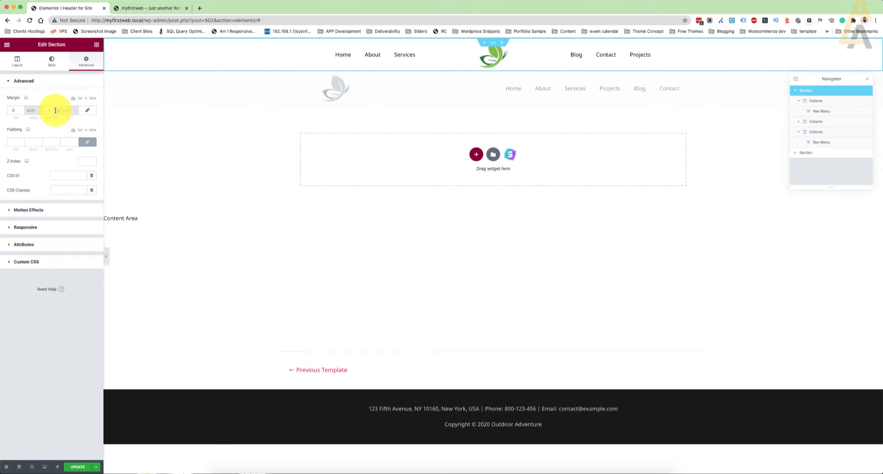
text(-)
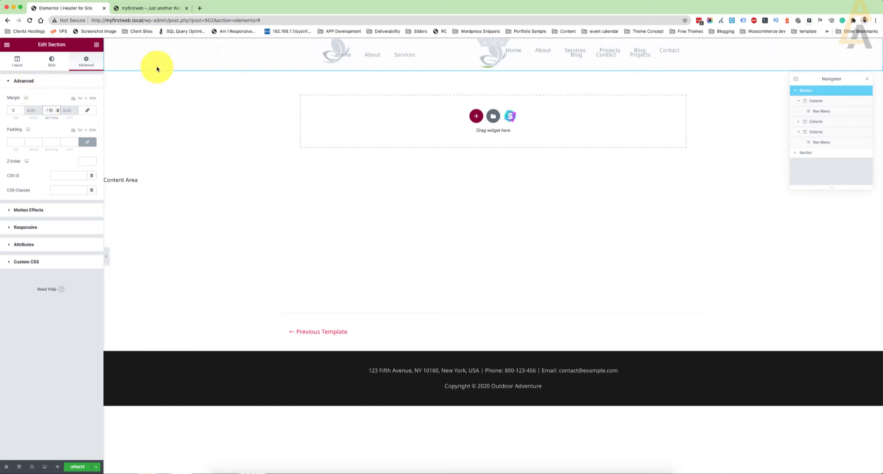
Give the top header section a Min Height layout with a minimum height of 110 px
click(16, 62)
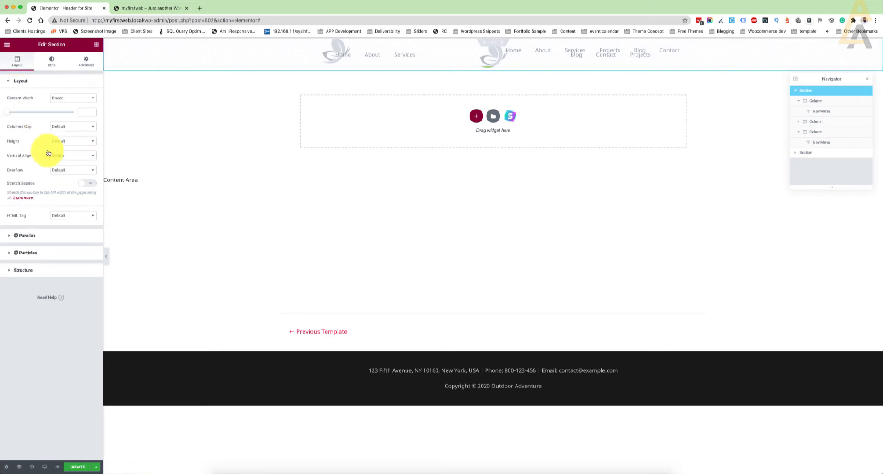
click(72, 143)
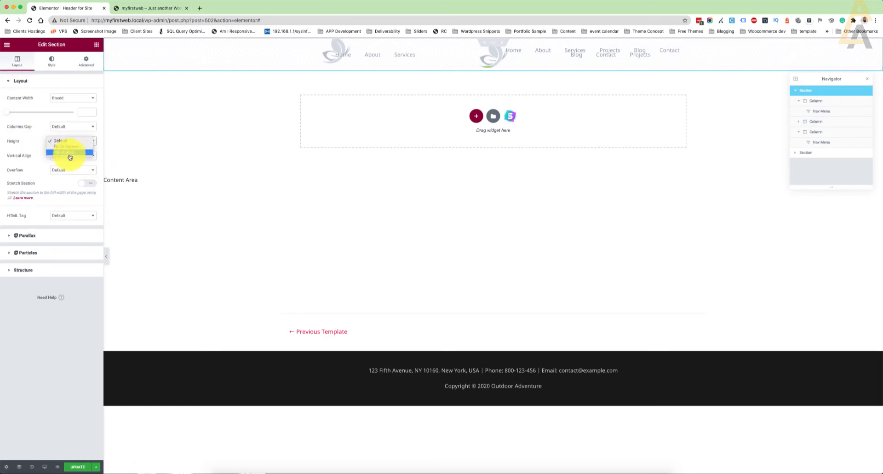
click(64, 152)
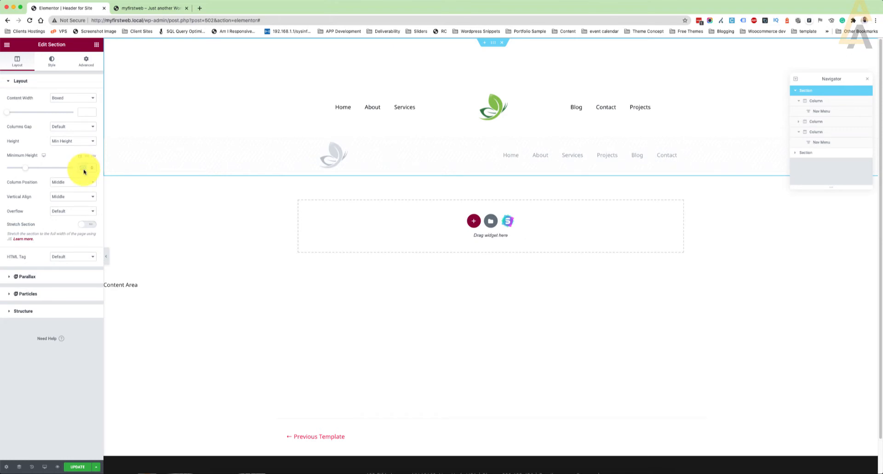
click(83, 168)
text(11)
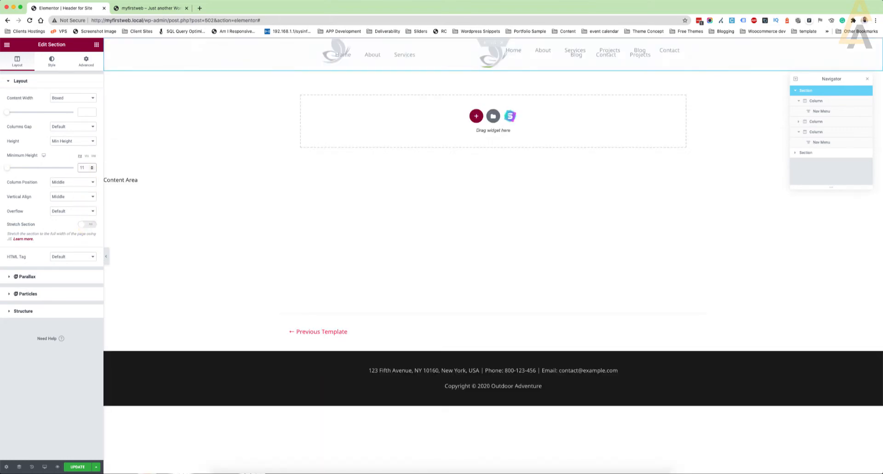
text(0)
Save the header template and reload the live home page to check the overlapping header
click(79, 468)
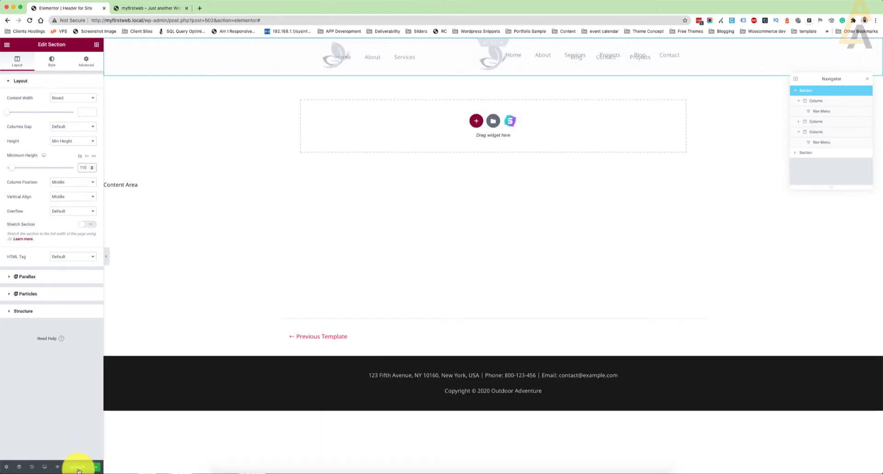
click(121, 8)
click(29, 21)
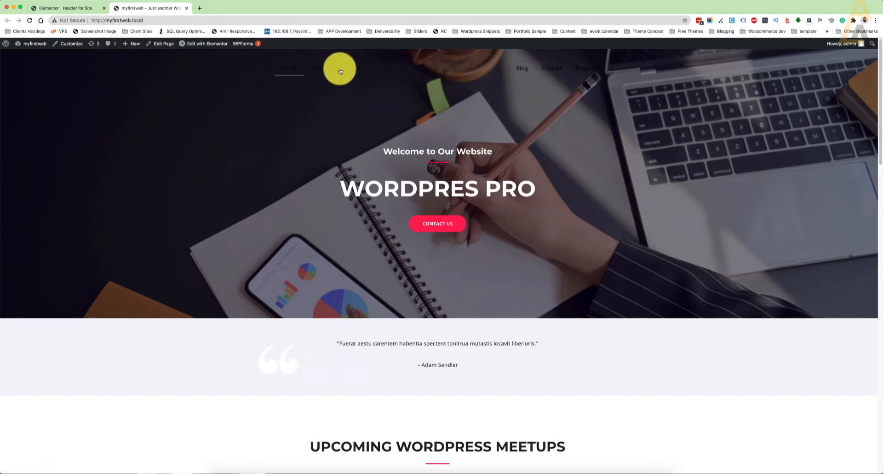
Return to the header template and set the first column's nav menu text color to white (#FFFFFF)
click(68, 8)
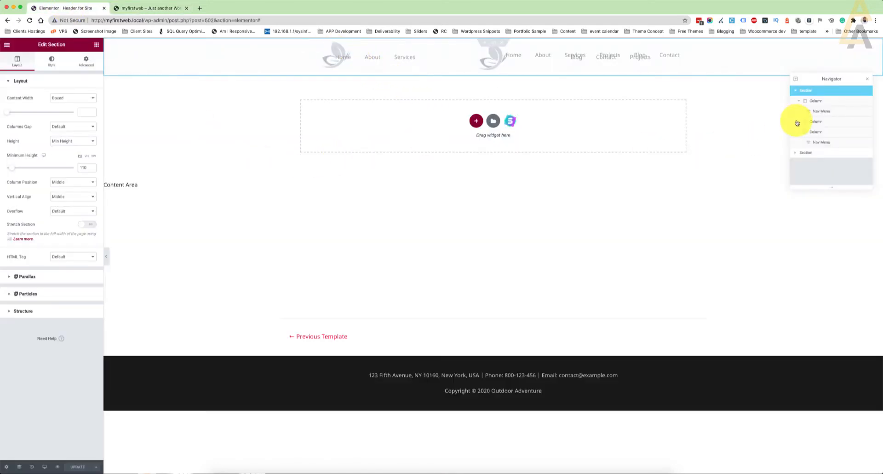
click(826, 112)
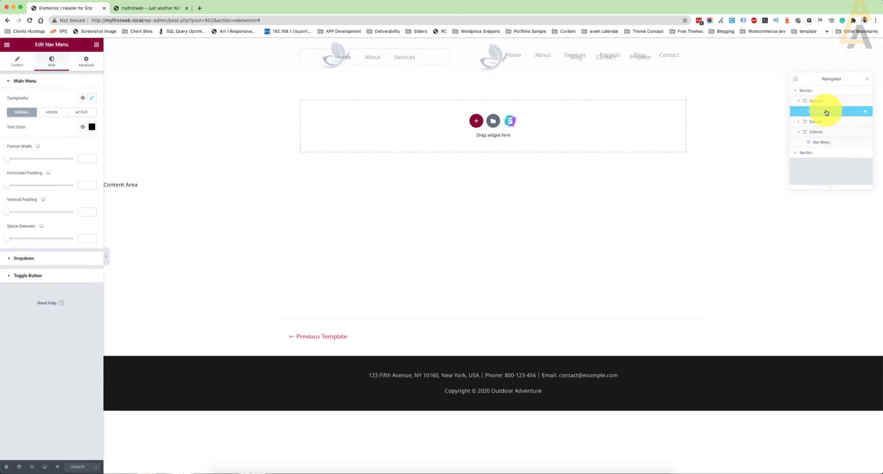
click(91, 127)
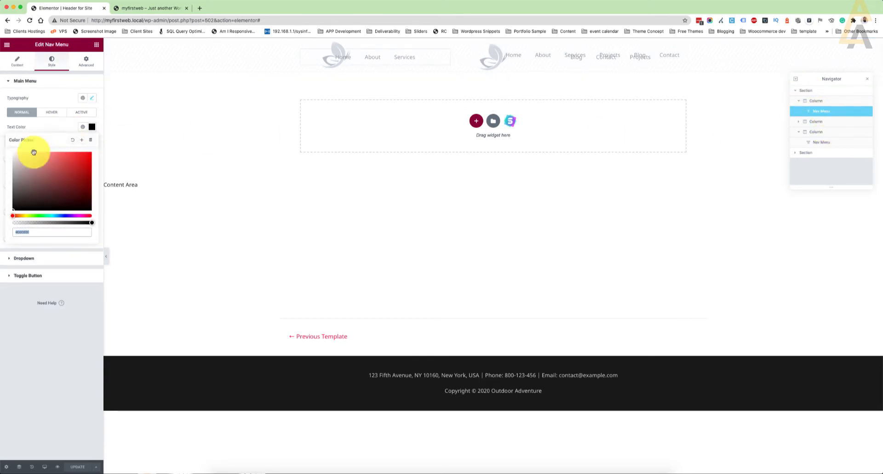
drag(13, 210, 6, 145)
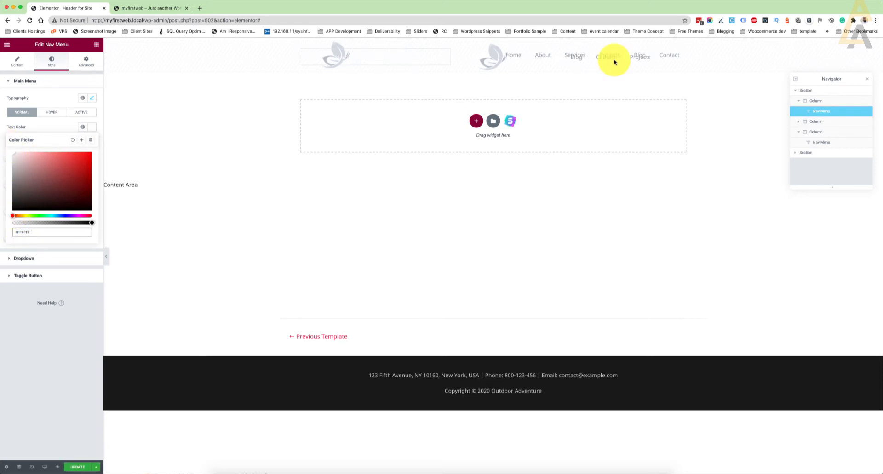
Set the normal text color of the last column's nav menu to white (#FFFFFF)
click(826, 144)
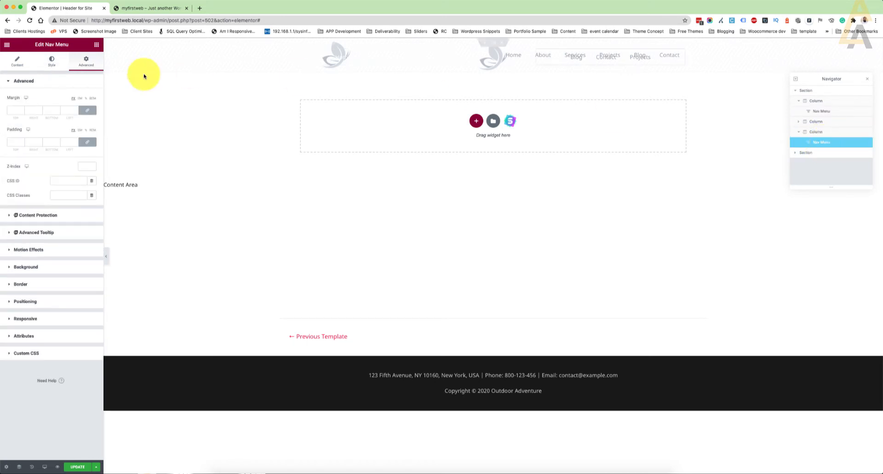
click(19, 65)
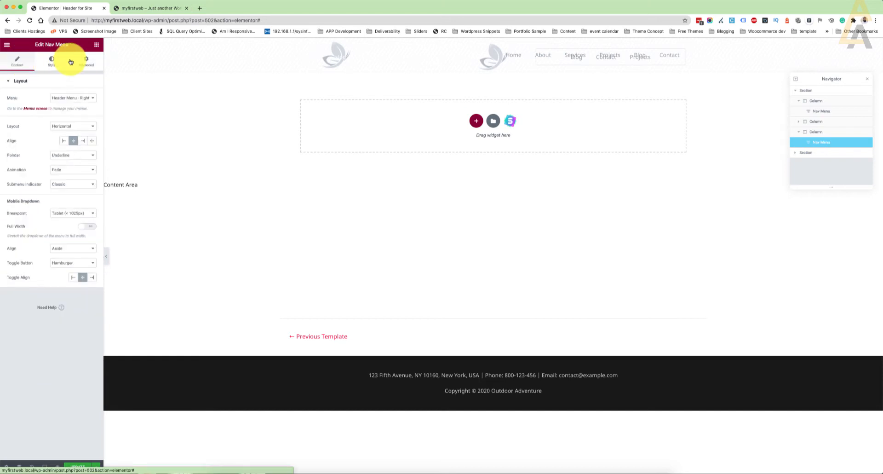
click(56, 62)
click(92, 127)
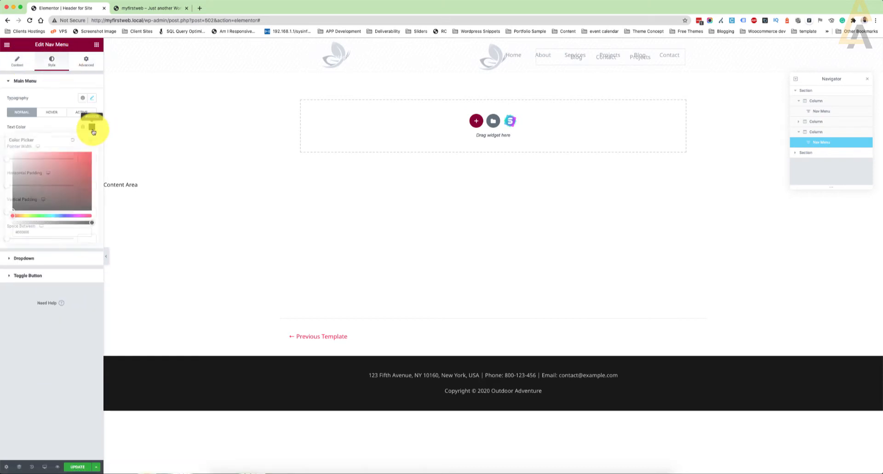
drag(13, 210, 10, 145)
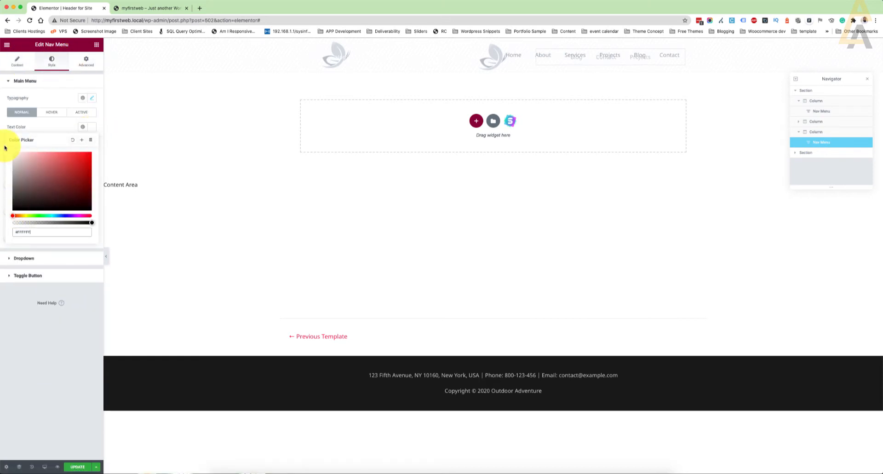
Save the header template, then reload and look through the live home page with the new menu colors
click(76, 468)
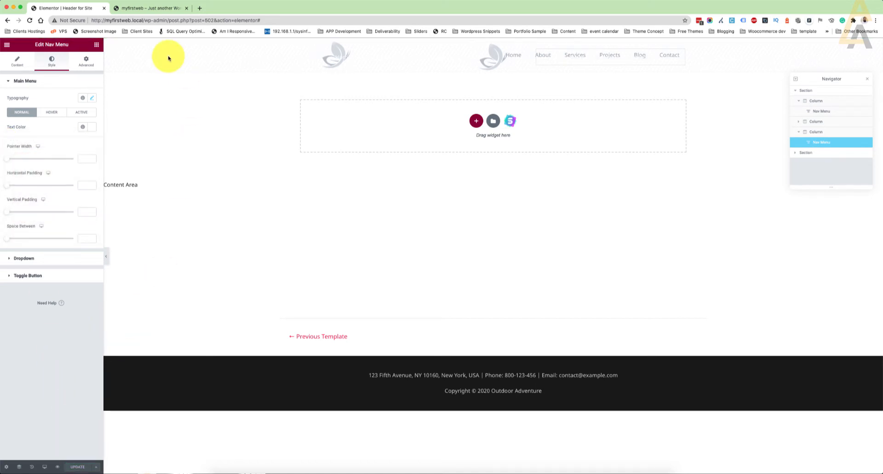
click(145, 8)
click(29, 21)
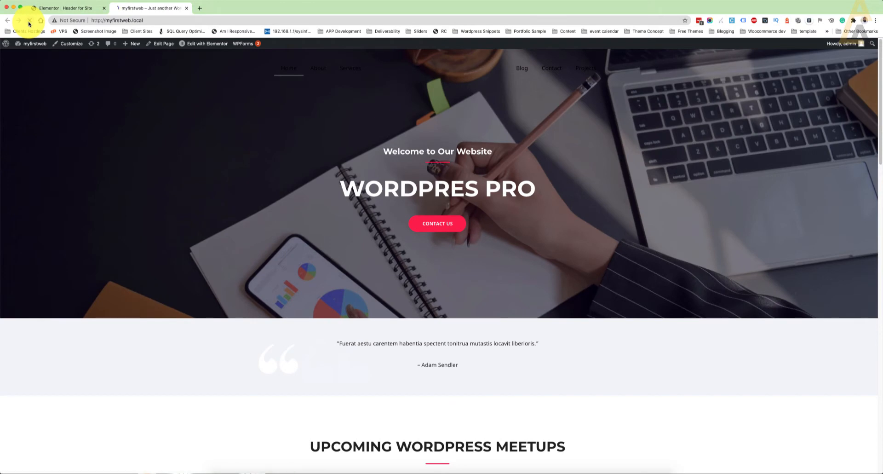
scroll(544, 173, down, 10)
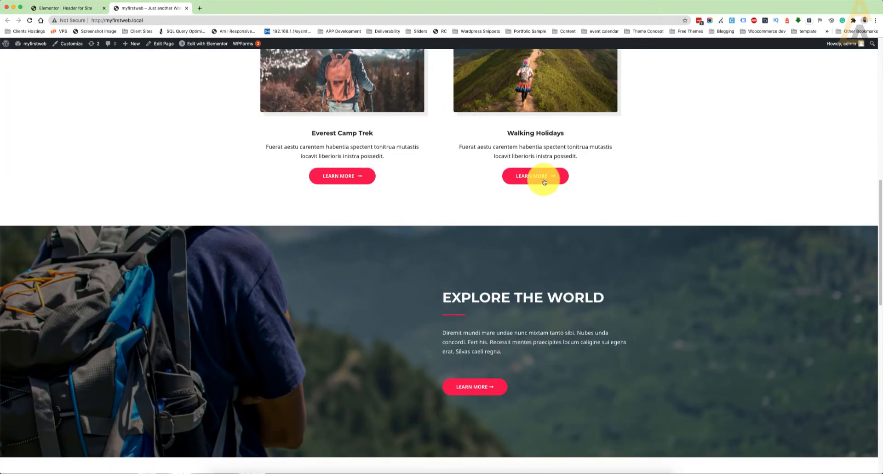
scroll(542, 179, up, 15)
In the header template, set the top header section's Sticky motion effect to Top
click(70, 12)
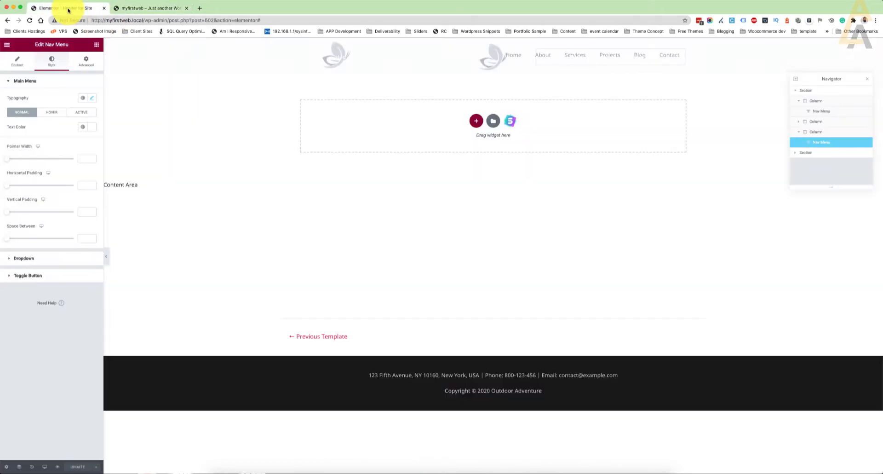
click(810, 92)
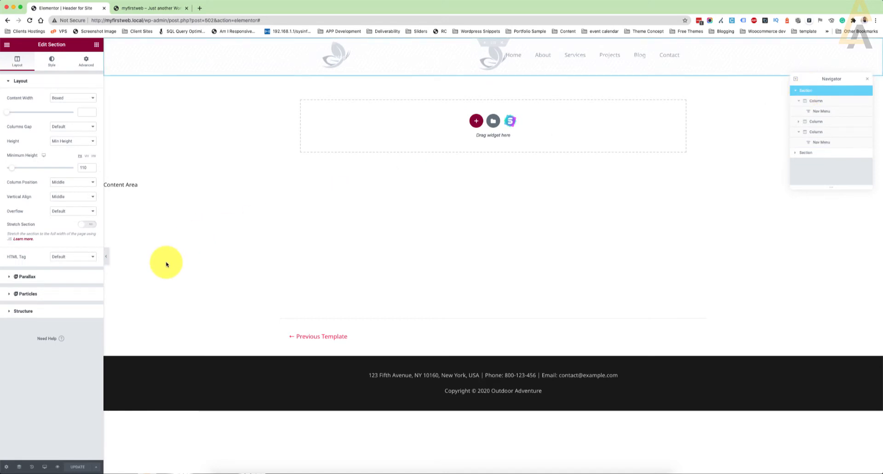
click(85, 63)
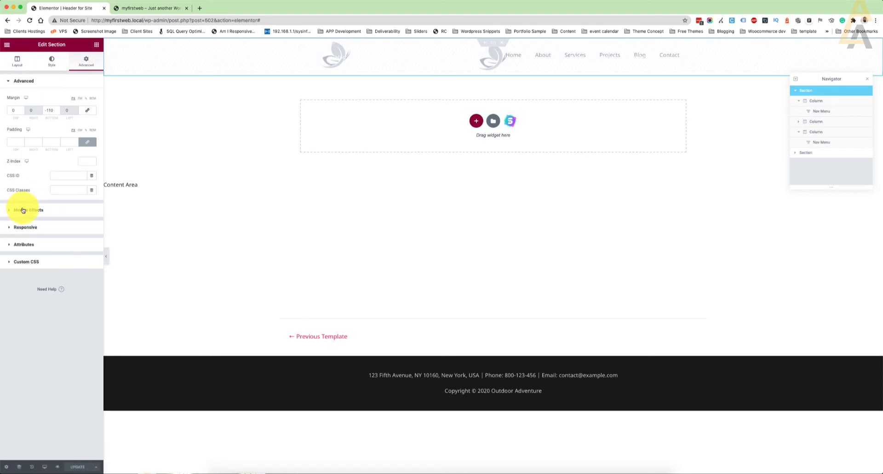
click(11, 210)
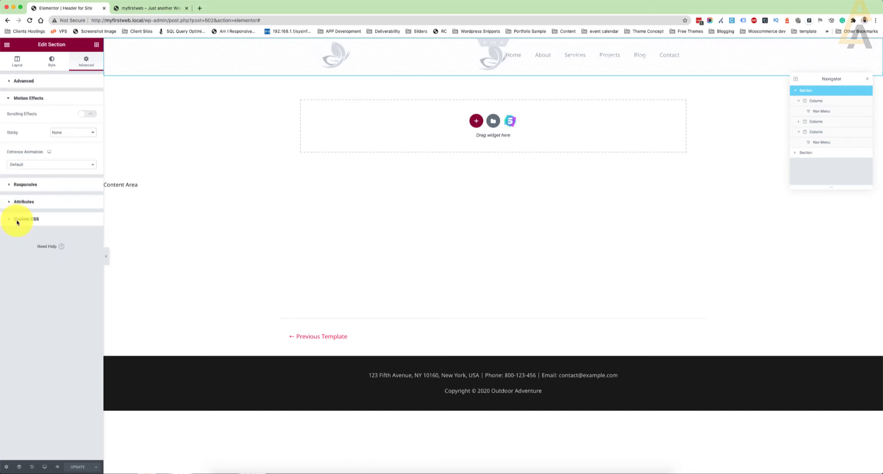
click(66, 133)
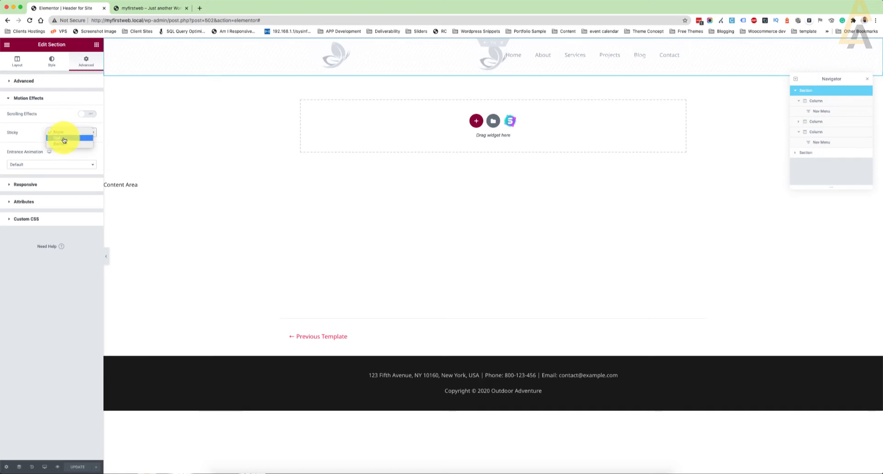
click(64, 139)
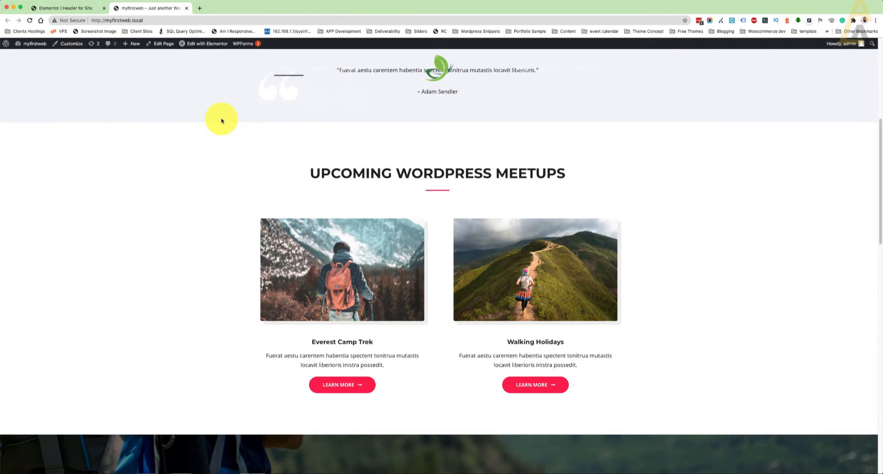
Examine how the sticky header displays over the different sections of the live home page
scroll(222, 121, down, 3)
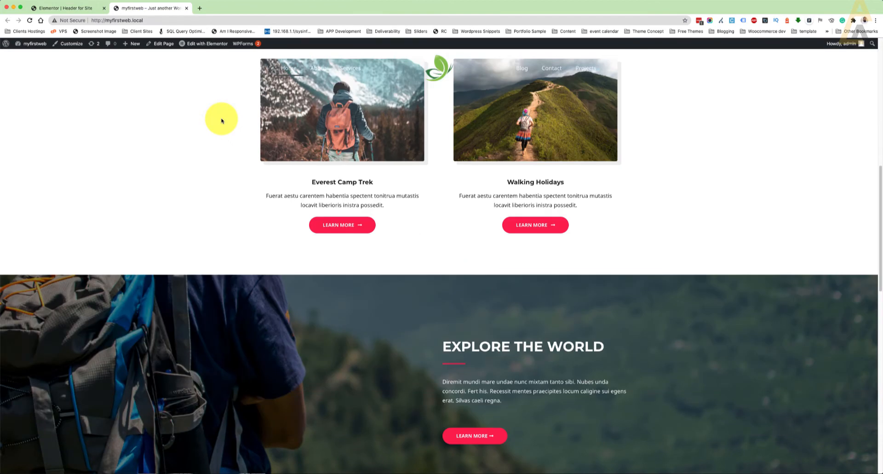
scroll(222, 120, down, 3)
scroll(221, 121, up, 6)
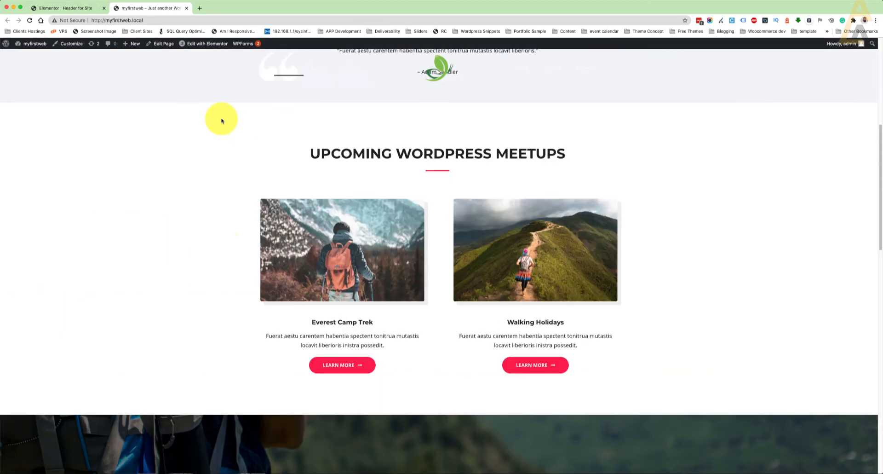
scroll(221, 120, up, 6)
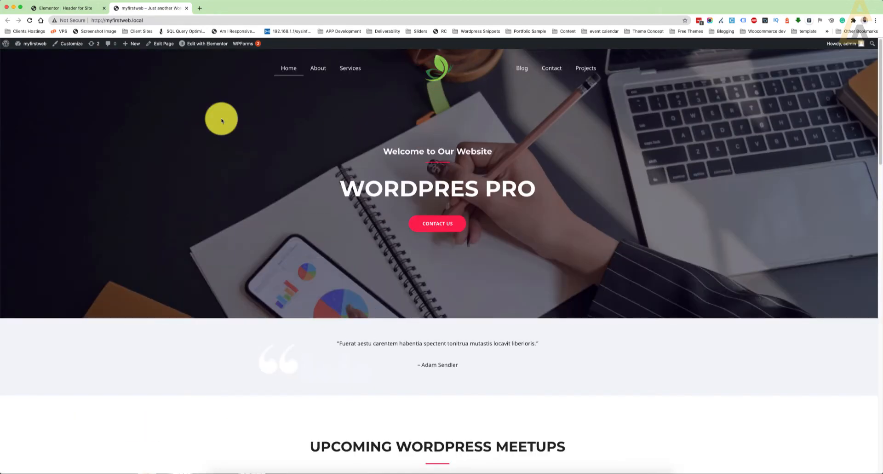
scroll(222, 120, down, 8)
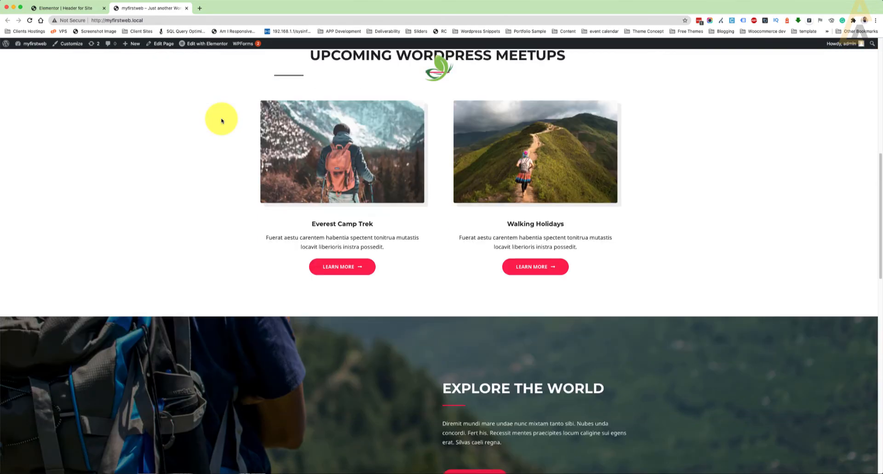
scroll(221, 121, down, 3)
scroll(221, 120, up, 4)
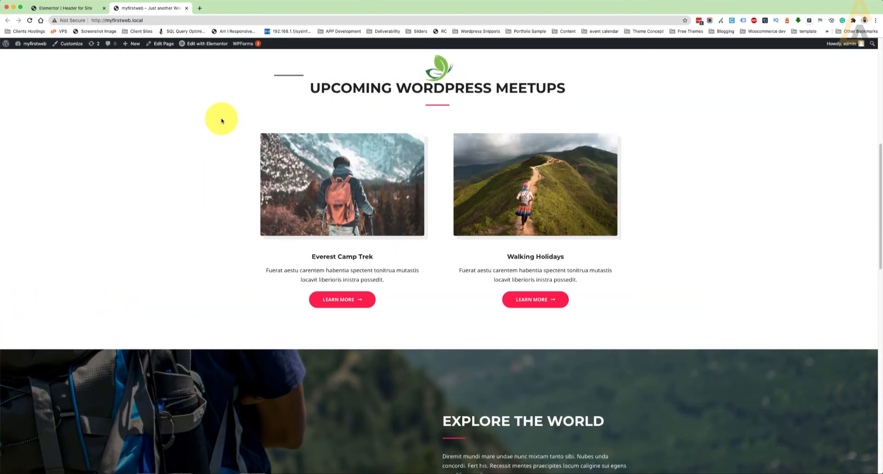
scroll(221, 121, up, 7)
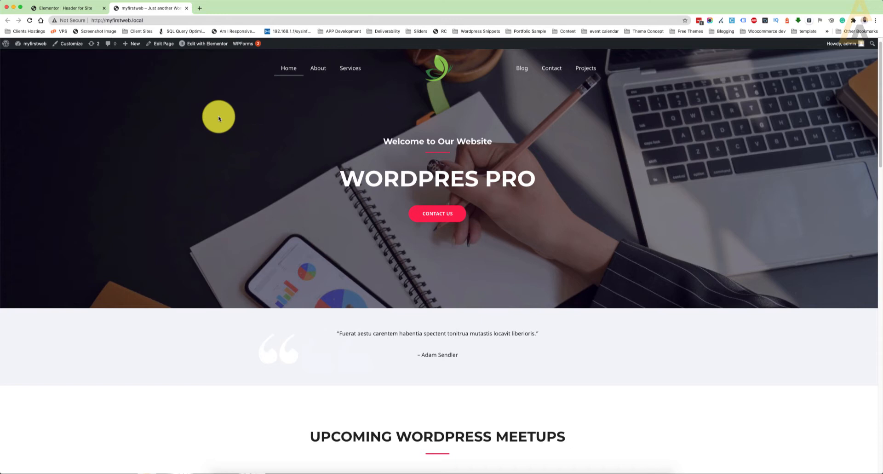
Paste the sticky-effects CSS (rgba(0,0,0,0.75) background, 4s color transition, min-height rules) into the top header section's custom CSS and update the template
click(78, 10)
click(28, 270)
click(29, 196)
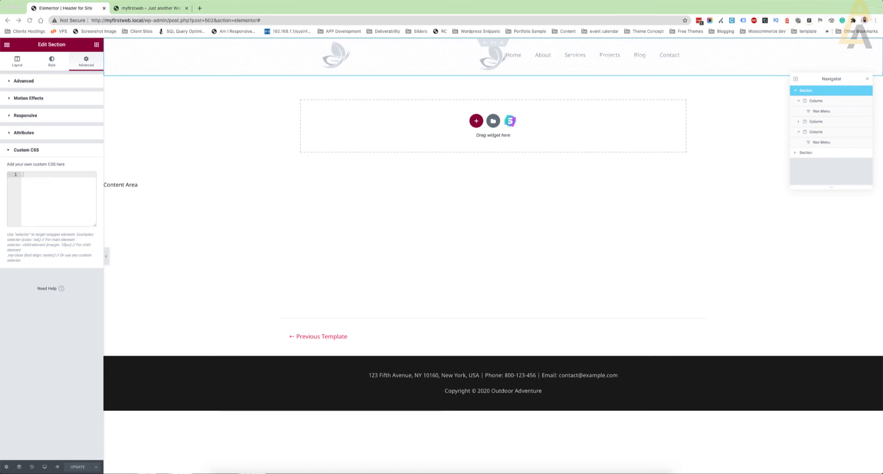
right_click(34, 180)
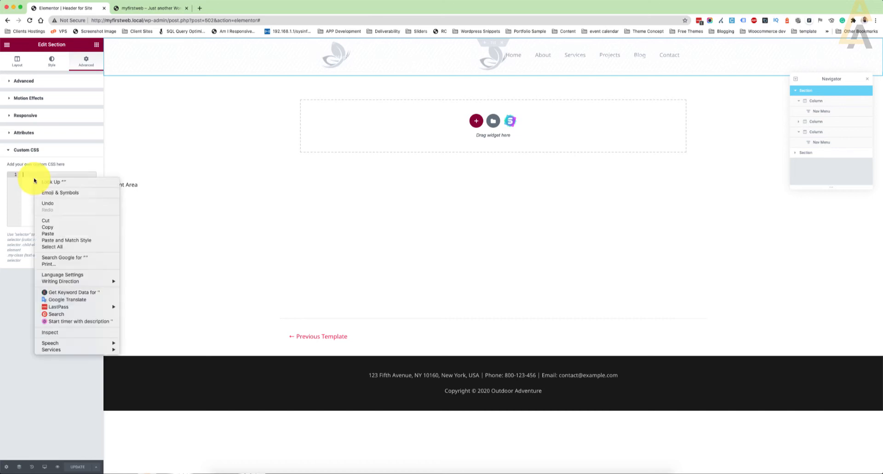
click(48, 233)
click(77, 467)
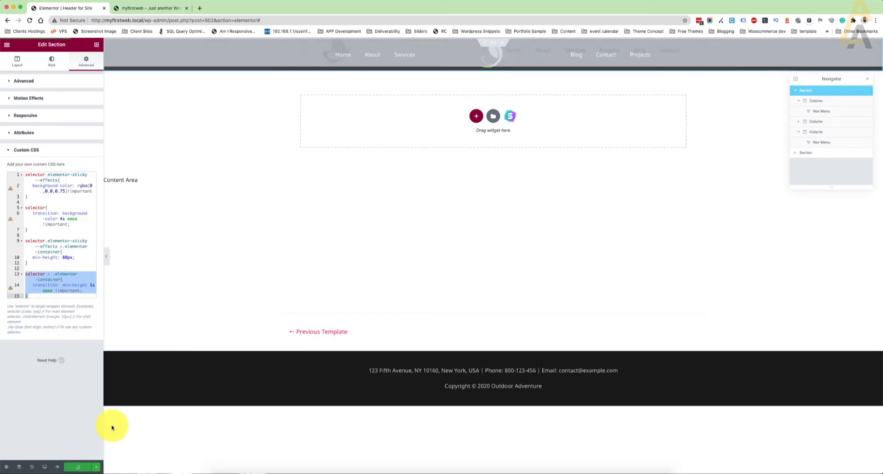
Reload the live home page and examine the header's background and height at different scroll positions
click(141, 8)
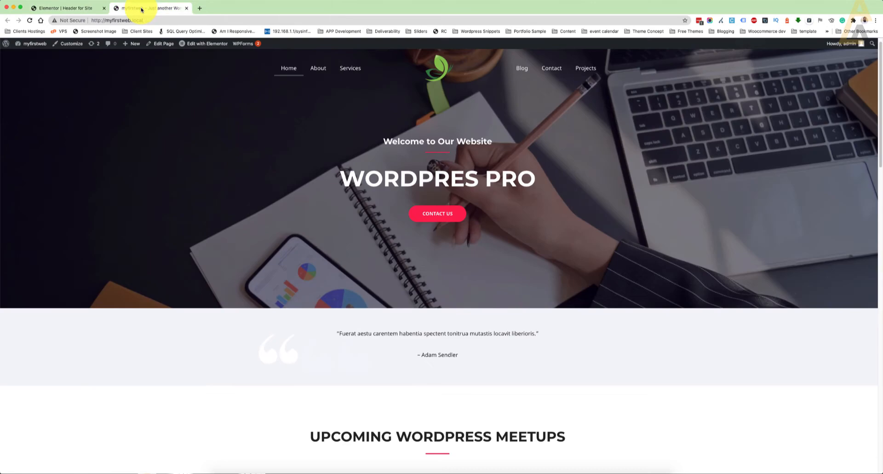
click(29, 21)
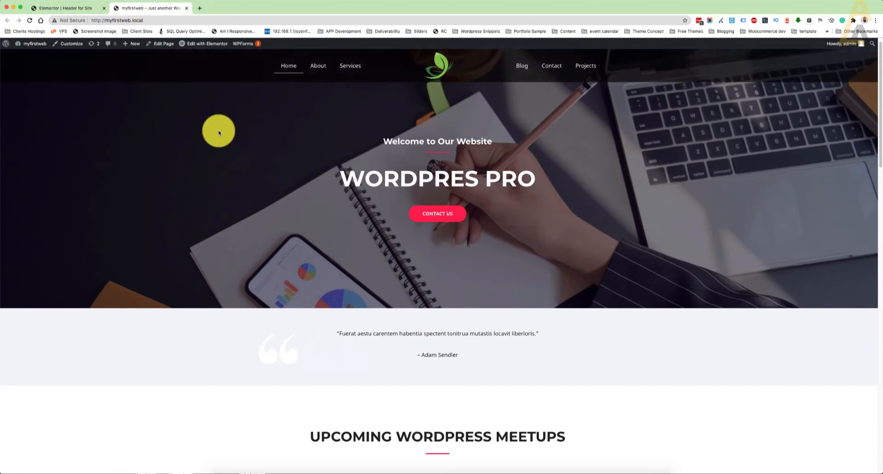
scroll(217, 130, down, 15)
scroll(217, 130, up, 20)
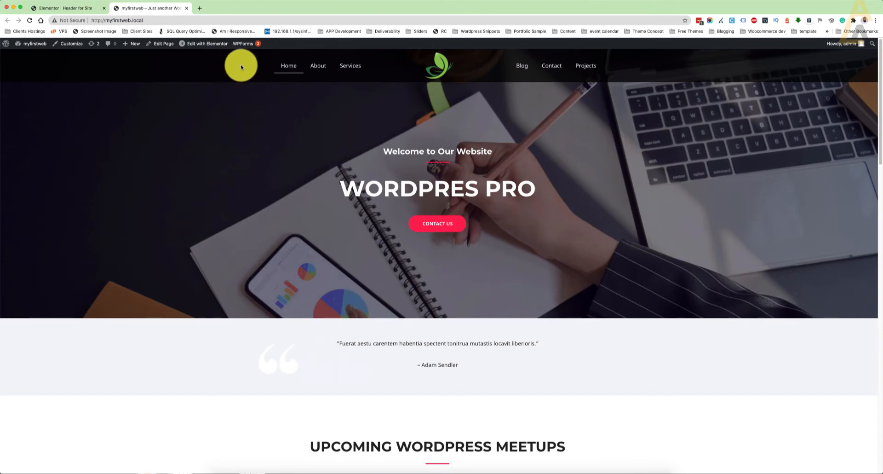
scroll(263, 94, down, 10)
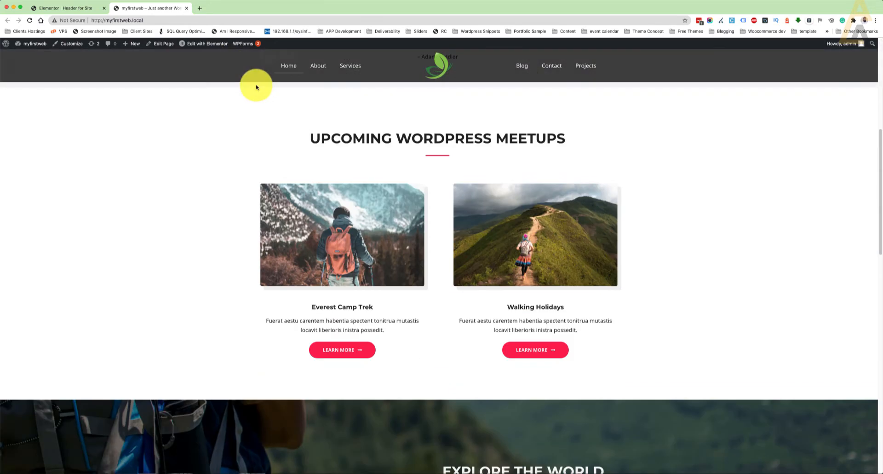
scroll(256, 87, up, 10)
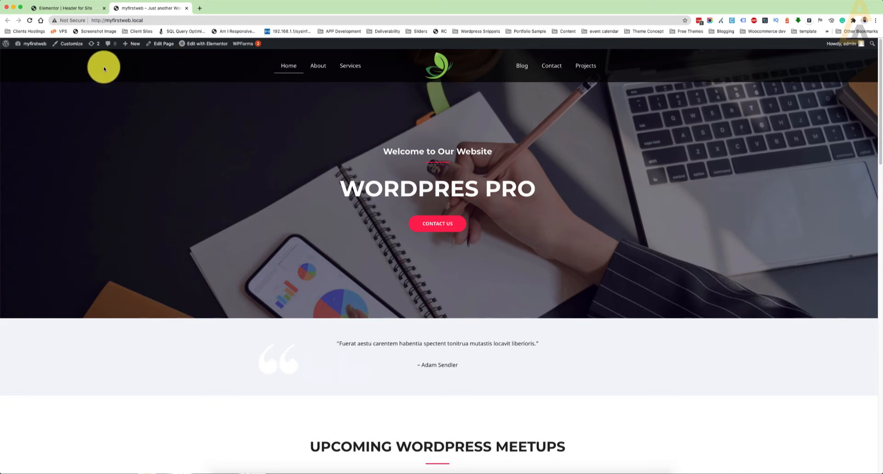
Set the top header section's sticky Effects Offset to 100 and update the template
click(74, 8)
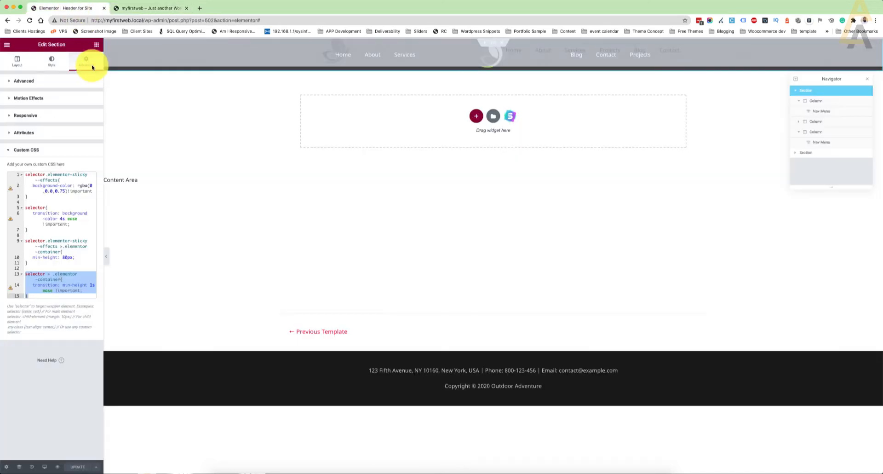
click(30, 99)
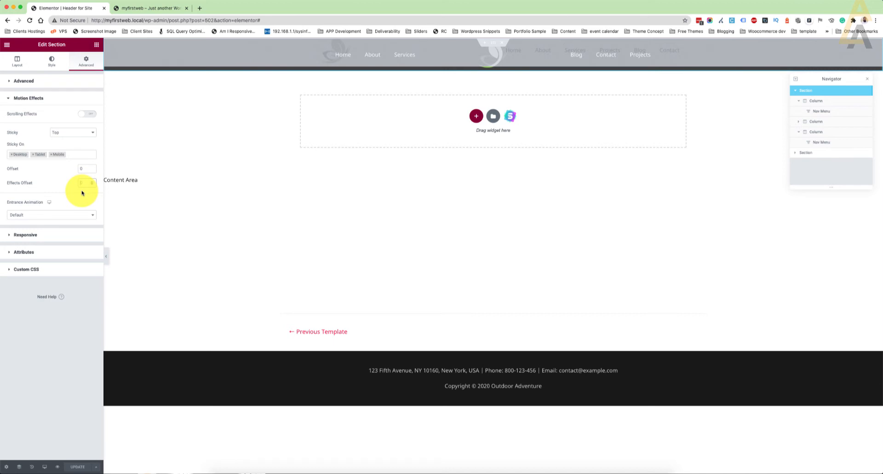
text(100)
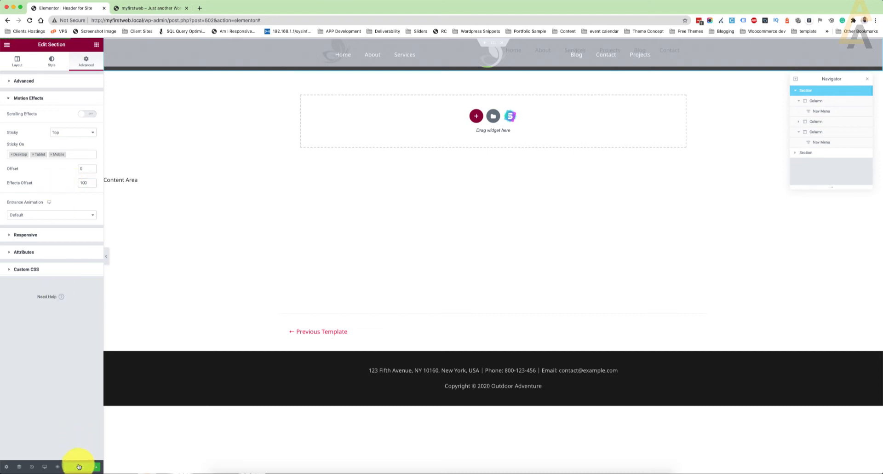
click(79, 466)
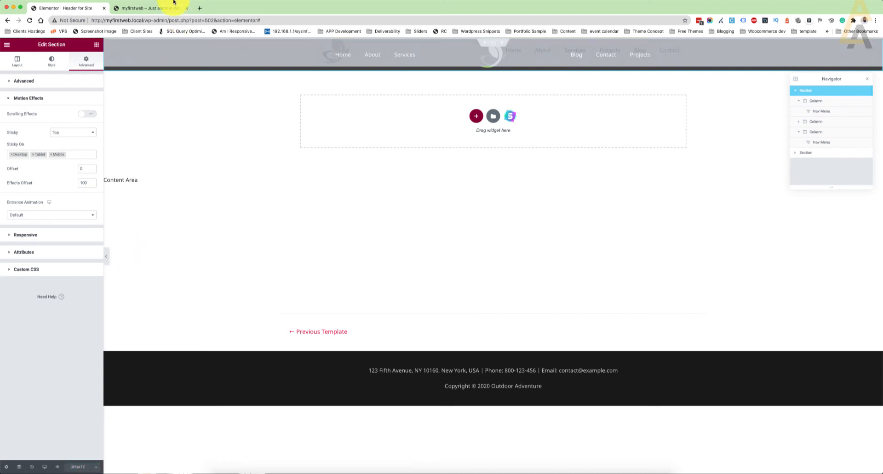
Examine on the live home page how the sticky header's background and height change with the new effects offset
click(153, 9)
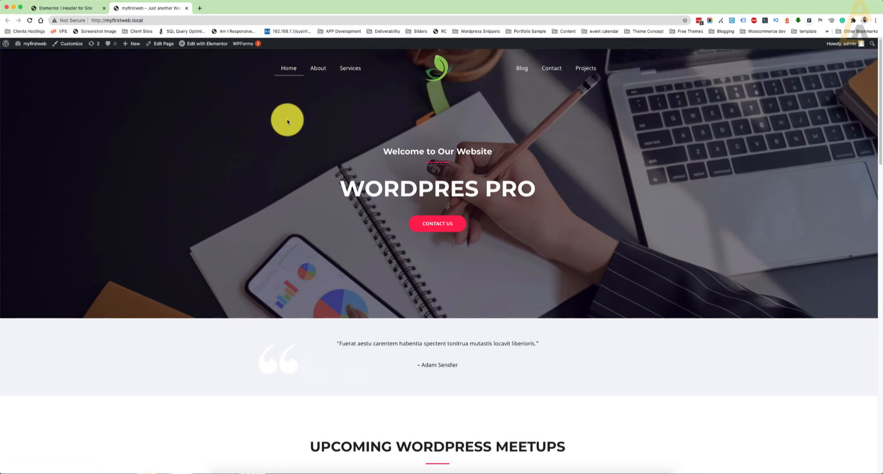
scroll(287, 122, down, 3)
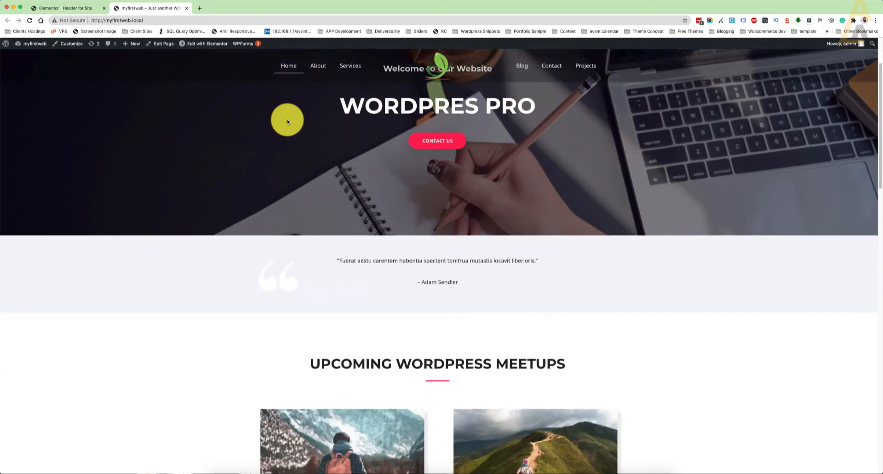
scroll(287, 122, down, 1)
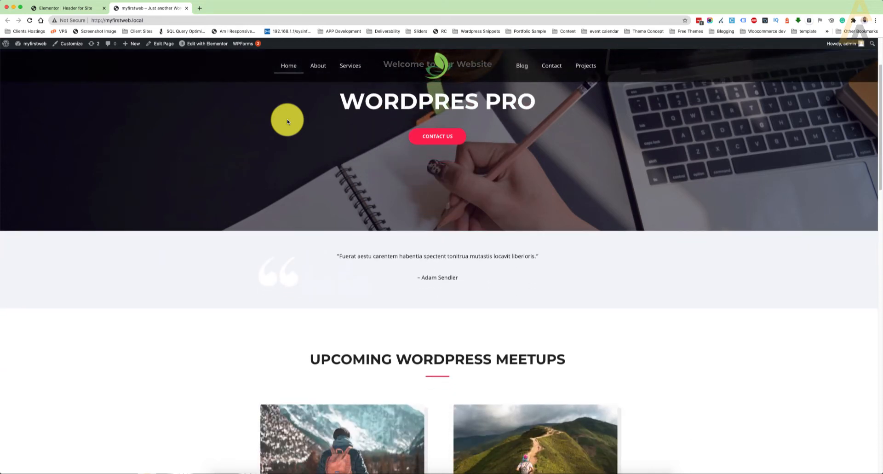
scroll(287, 121, down, 5)
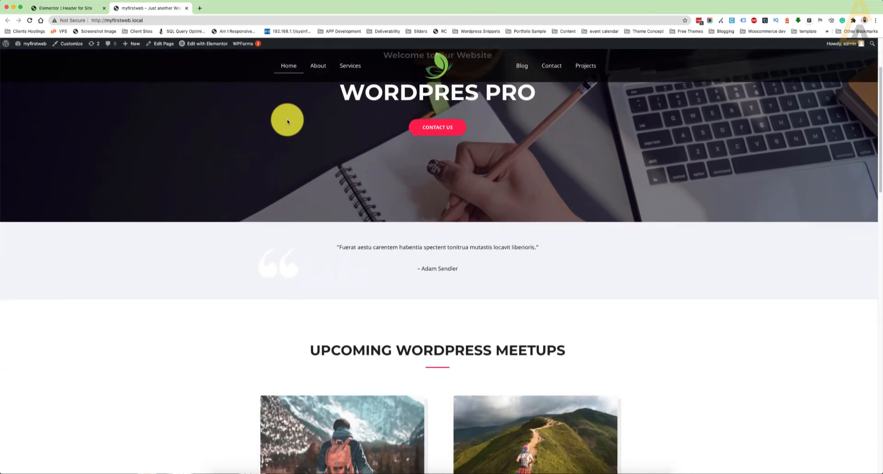
scroll(287, 121, down, 14)
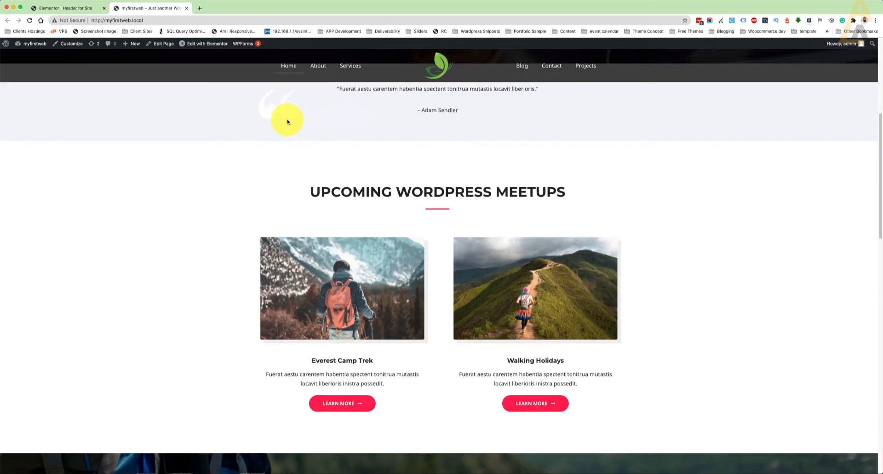
scroll(287, 121, down, 17)
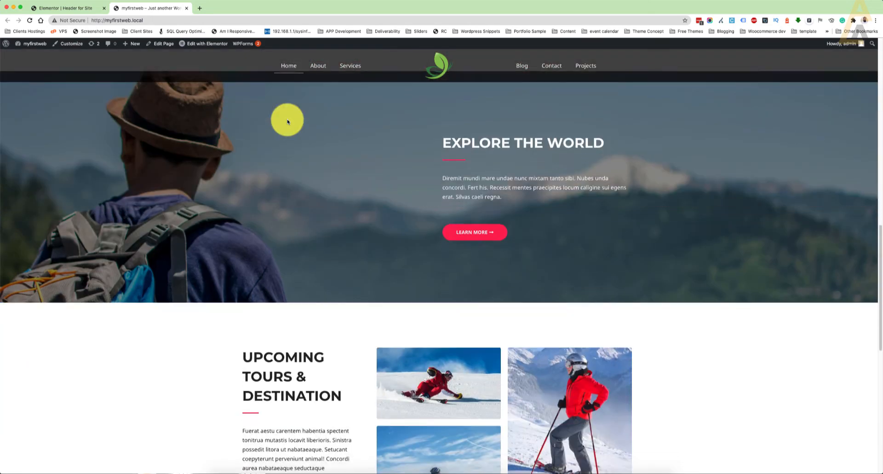
scroll(287, 121, up, 17)
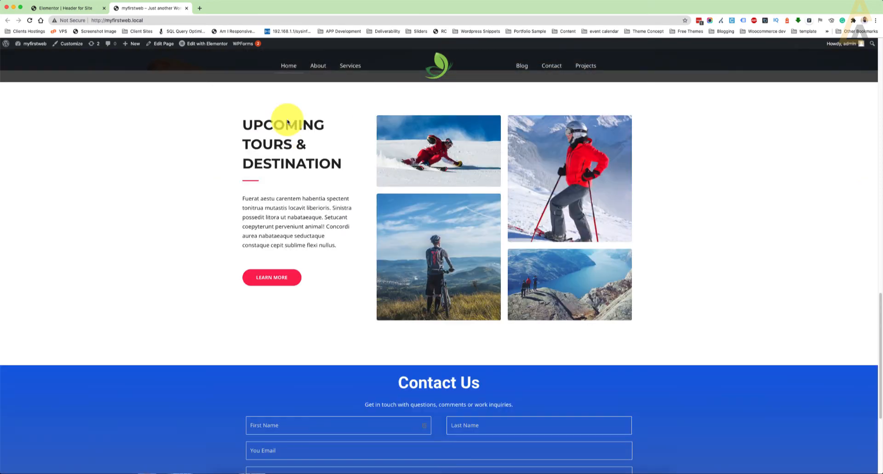
scroll(287, 121, up, 20)
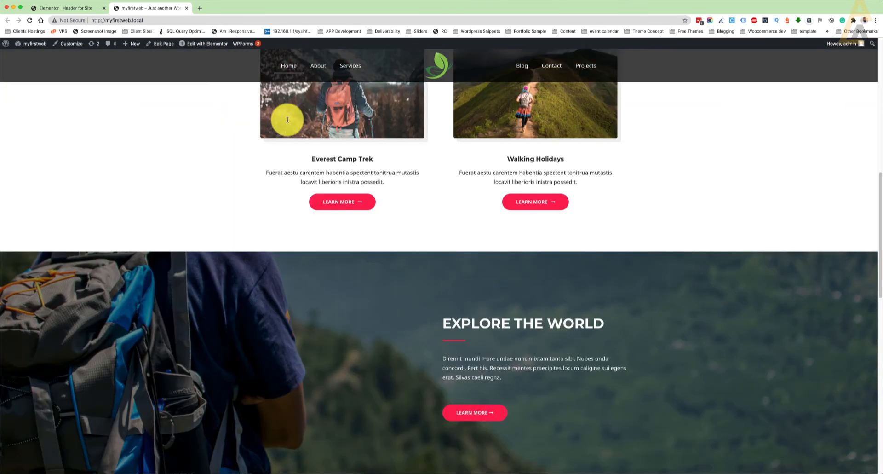
scroll(288, 122, up, 1)
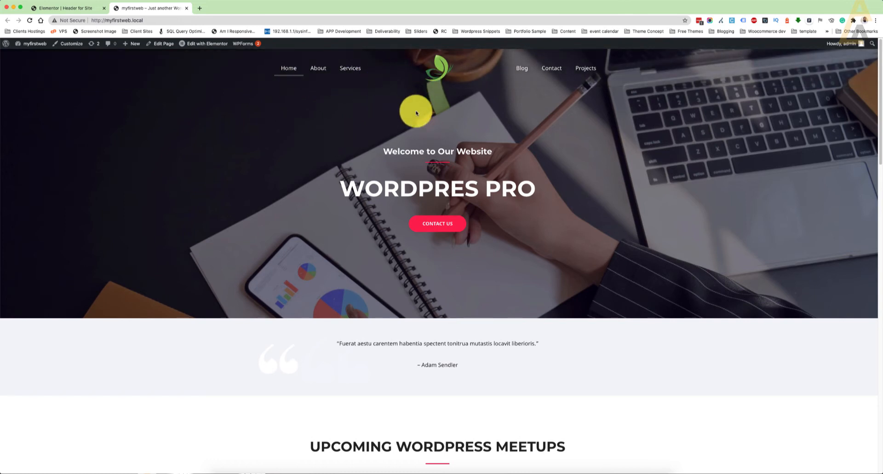
scroll(230, 161, down, 6)
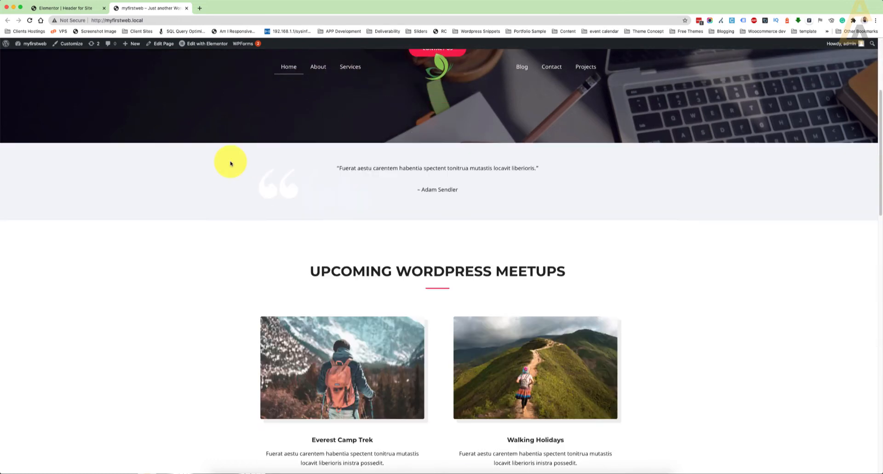
scroll(231, 163, up, 4)
scroll(230, 163, up, 2)
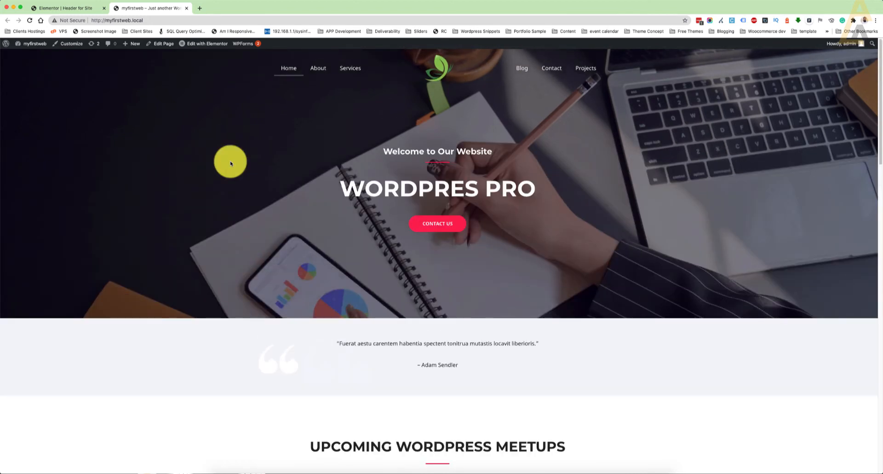
Open the home page in the browser's device emulation as an iPhone 6/7/8
right_click(703, 344)
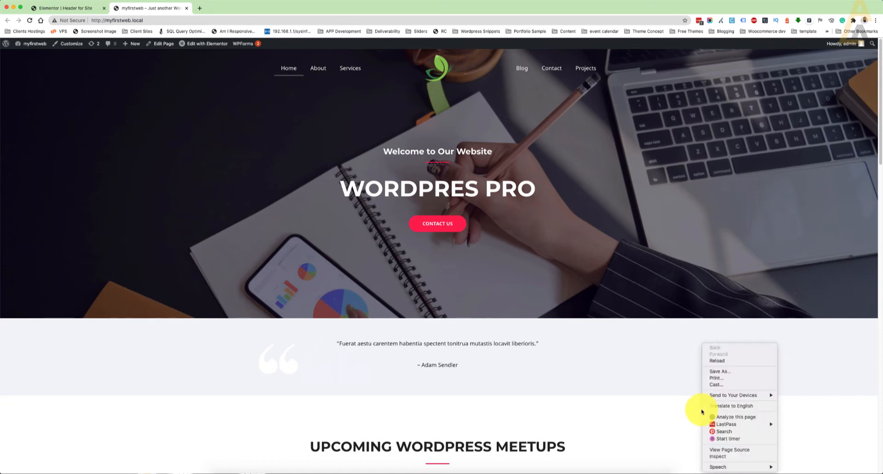
click(719, 457)
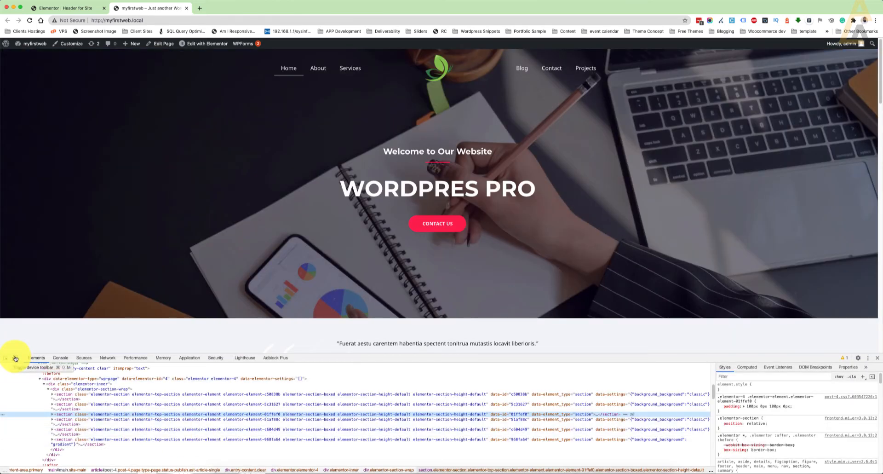
click(15, 358)
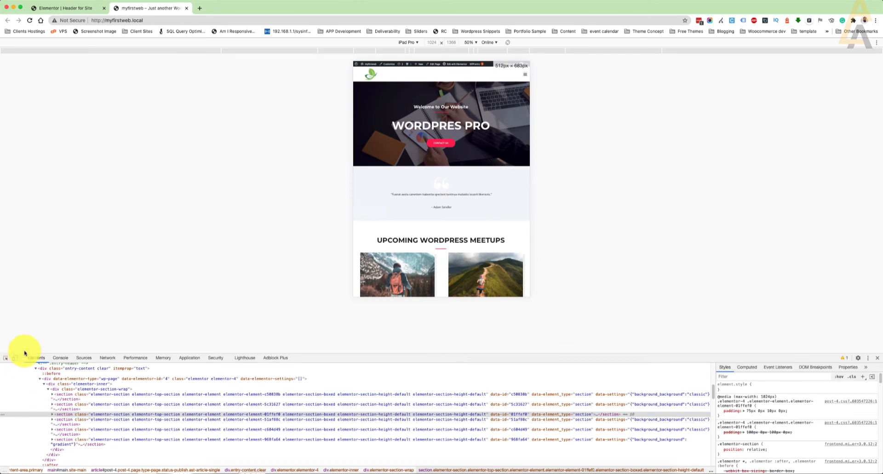
click(419, 43)
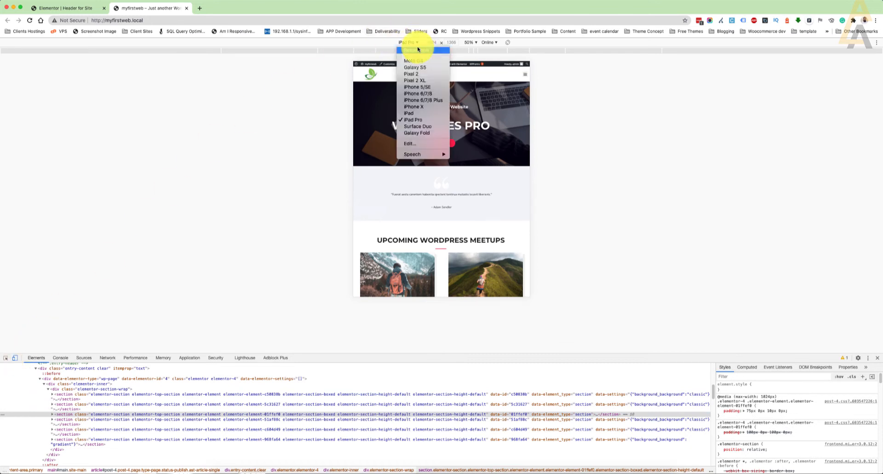
click(437, 95)
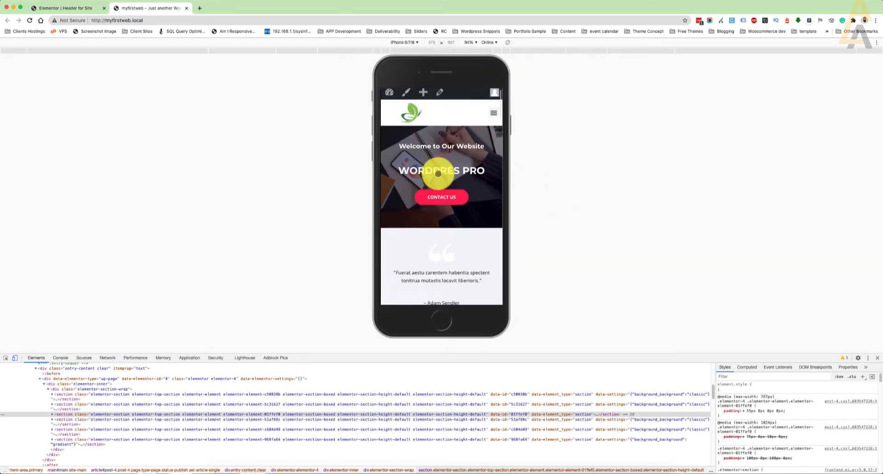
Check the mobile header in the phone preview by looking through the page and toggling its hamburger menu
scroll(439, 173, down, 10)
scroll(439, 174, up, 10)
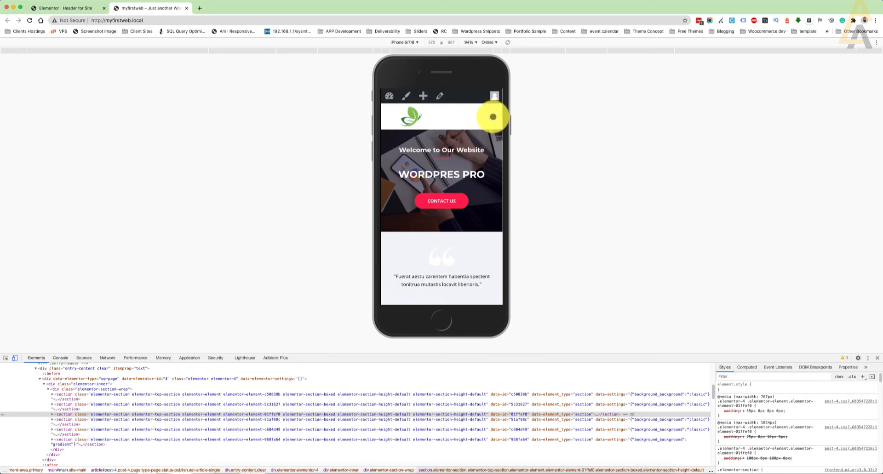
click(493, 117)
click(493, 117)
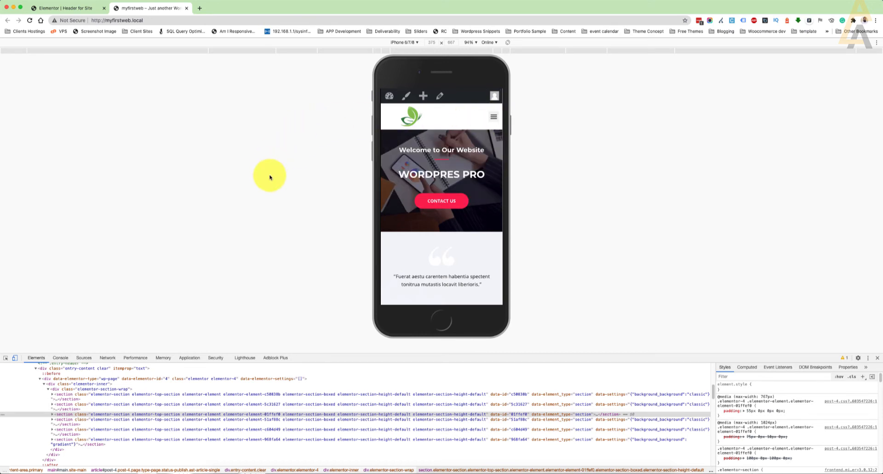
Return to the Elementor header template and review the responsive visibility settings of the second and first header sections
click(83, 10)
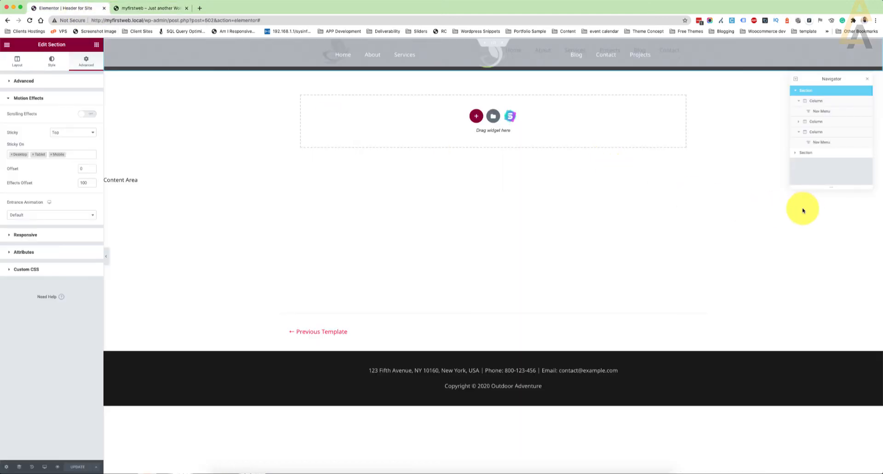
click(806, 154)
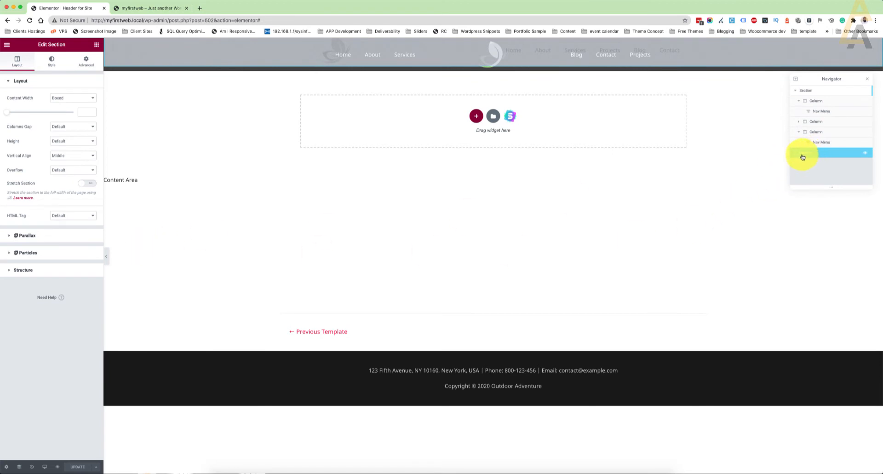
click(86, 61)
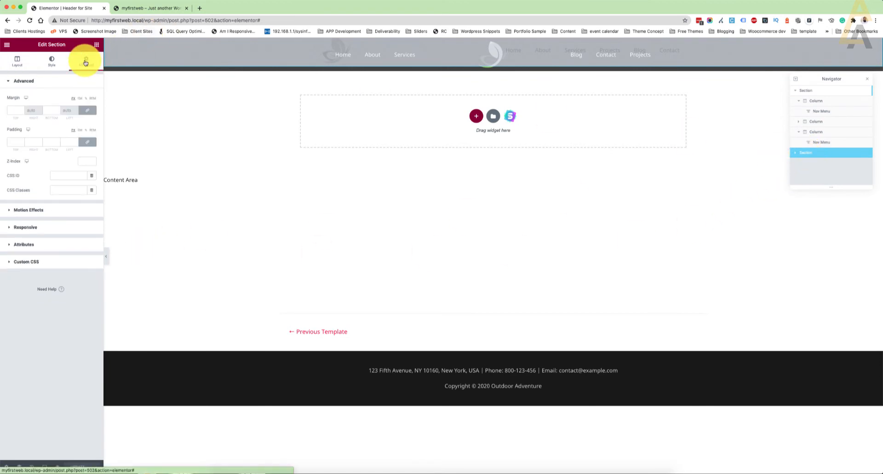
click(28, 226)
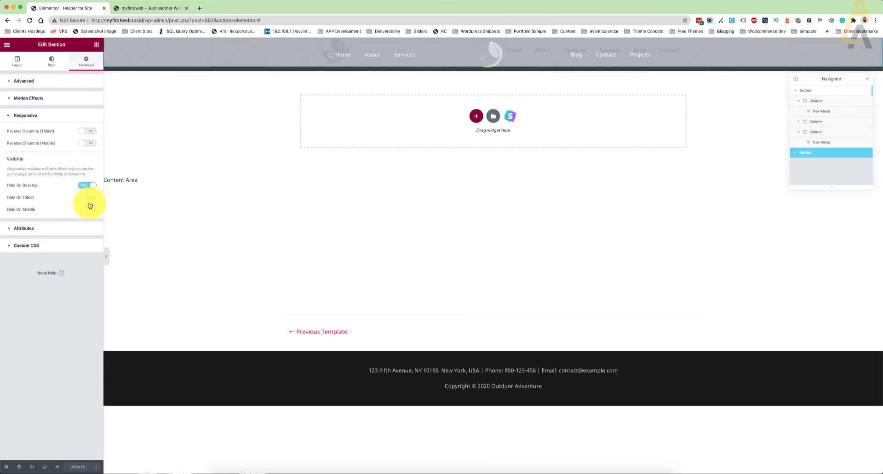
click(812, 91)
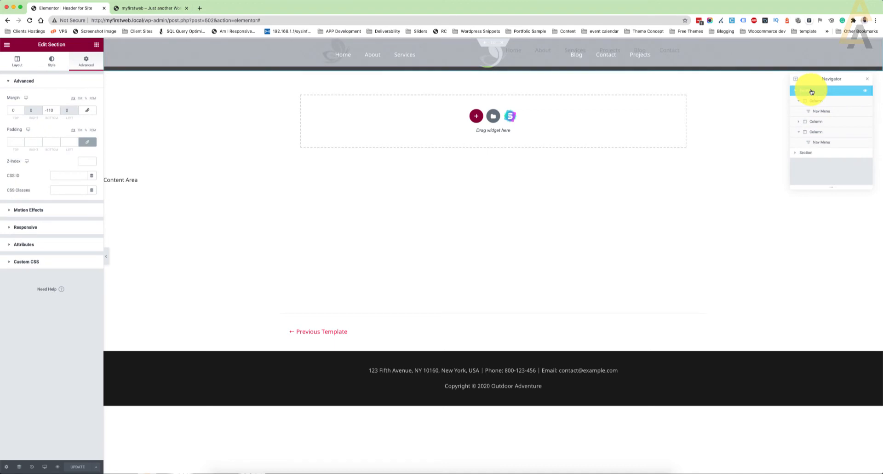
click(37, 227)
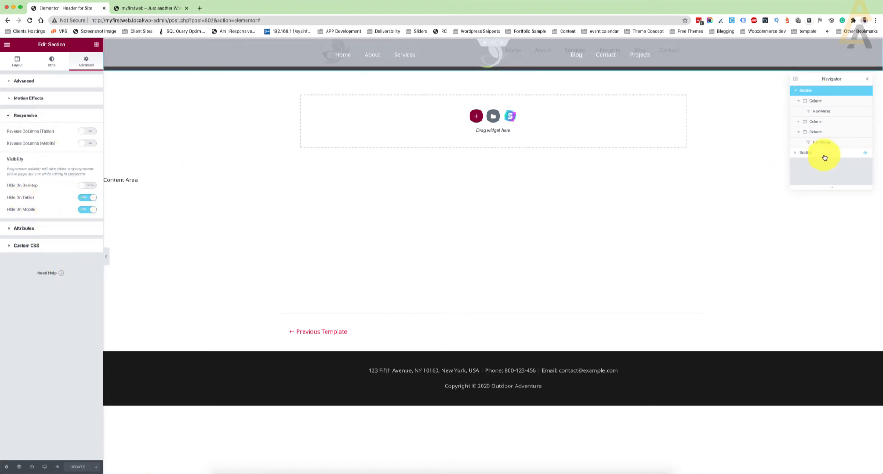
Unlink the second header section's margins and set its bottom margin to -110 with a top margin of 0
click(801, 152)
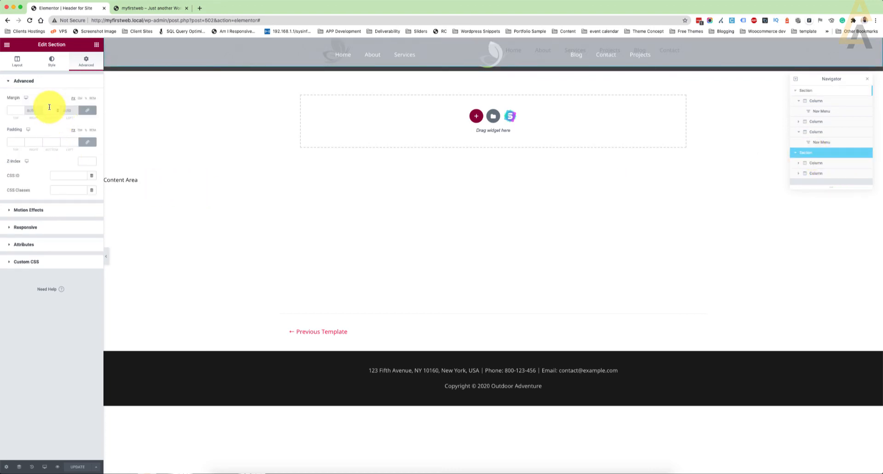
click(84, 111)
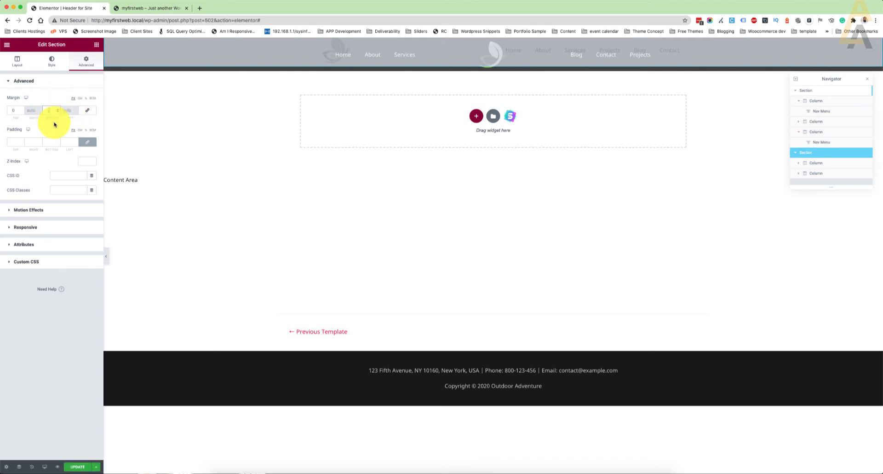
text(1)
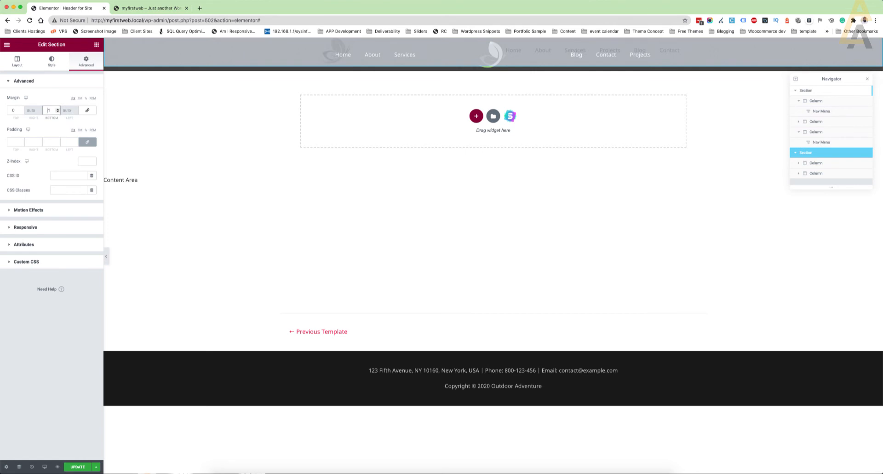
text(-)
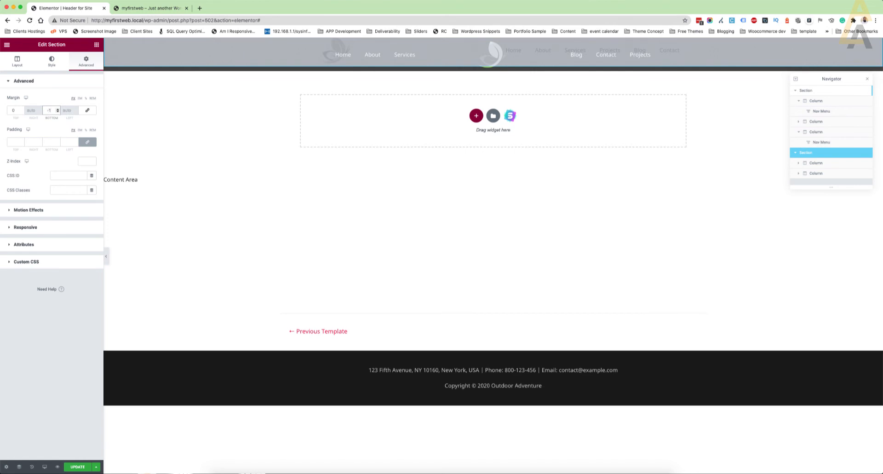
text(10)
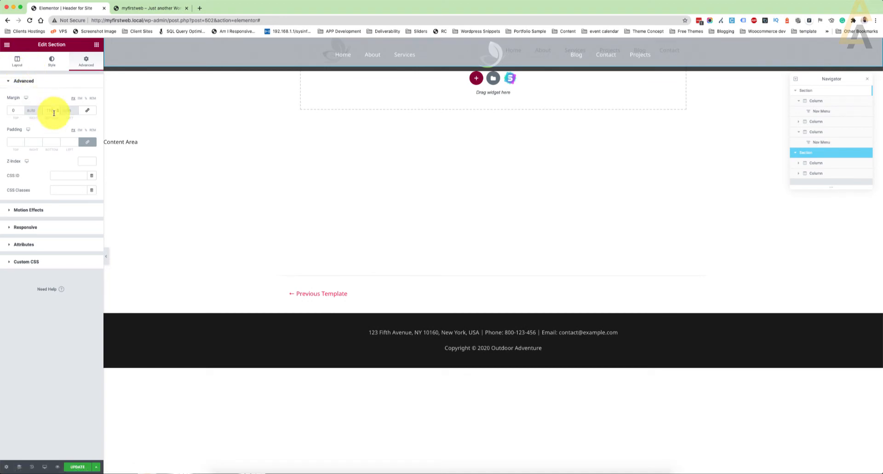
Switch the second header section's height to Min Height and set the minimum height to 110
click(17, 61)
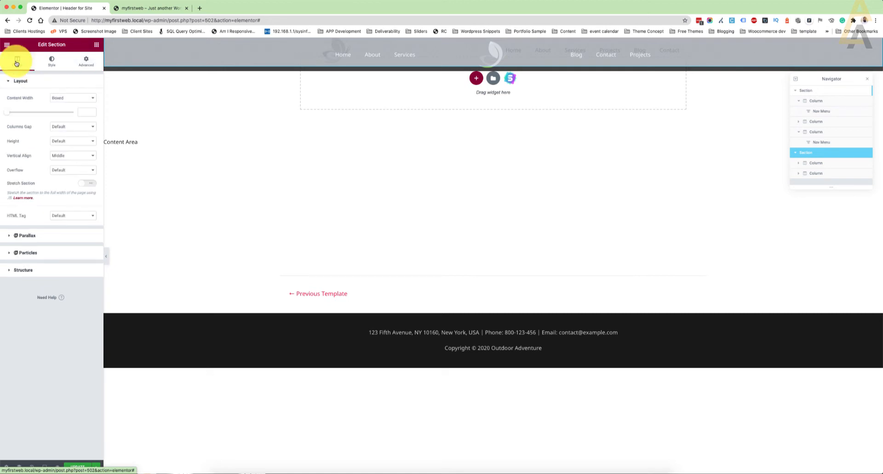
click(66, 144)
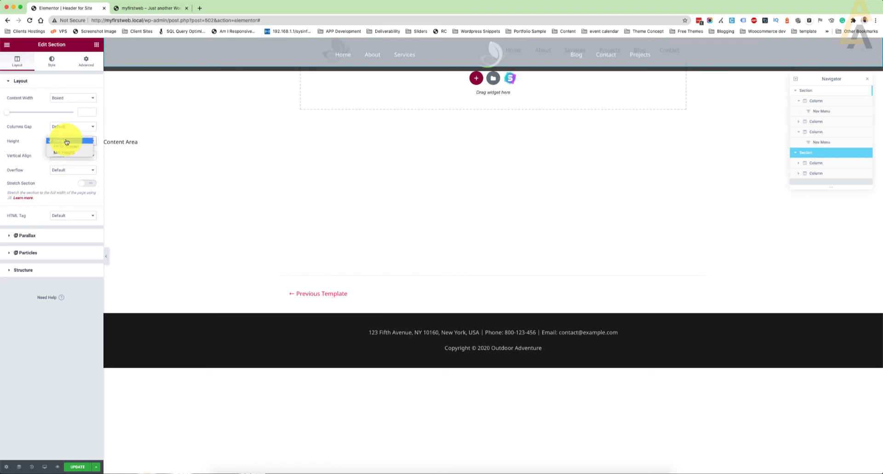
click(74, 164)
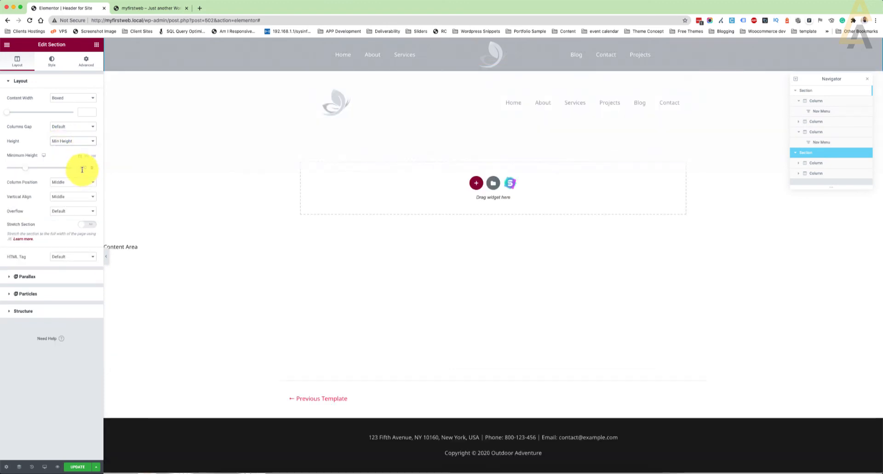
double_click(82, 168)
text(110)
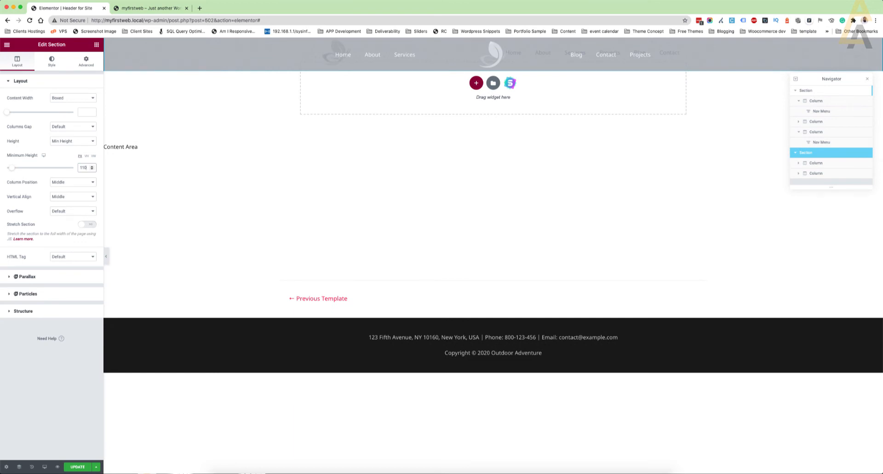
click(79, 169)
Make the second header section sticky at Top and edit its Effects Offset
click(90, 63)
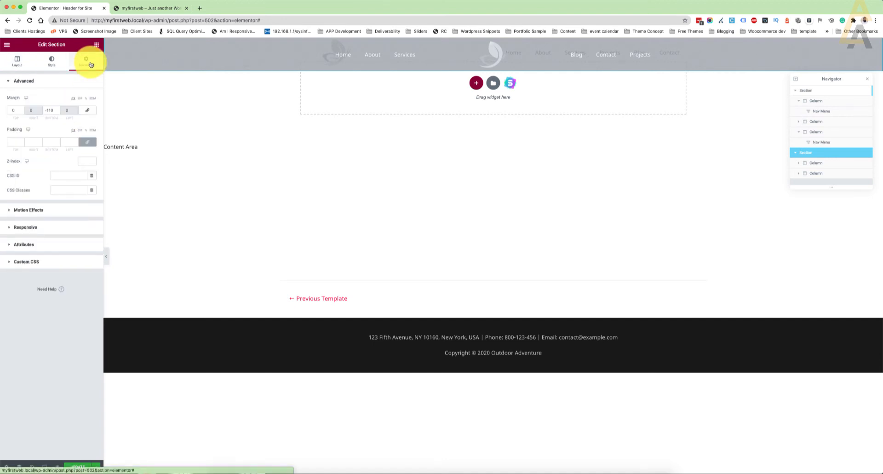
click(28, 209)
click(65, 133)
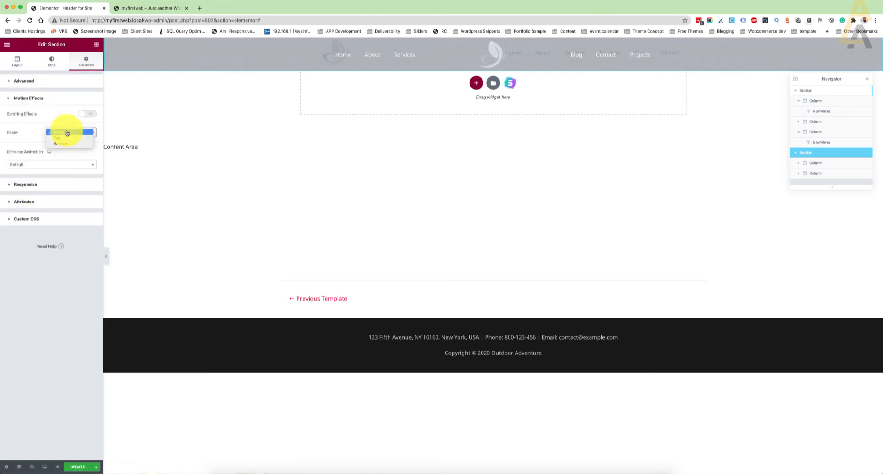
click(64, 134)
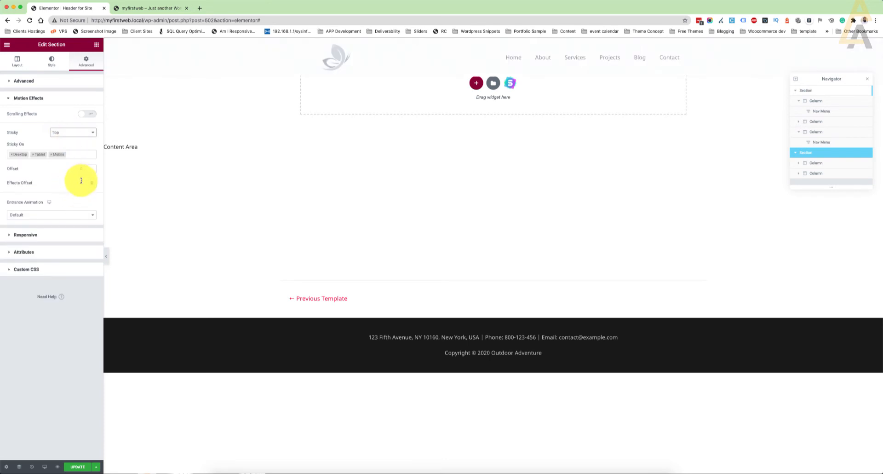
click(80, 182)
Add sticky-effects custom CSS to the second section with an rgba(0,0,0,0.75) background, reduced min-height and 4s and 1s transitions, and update the template
click(32, 269)
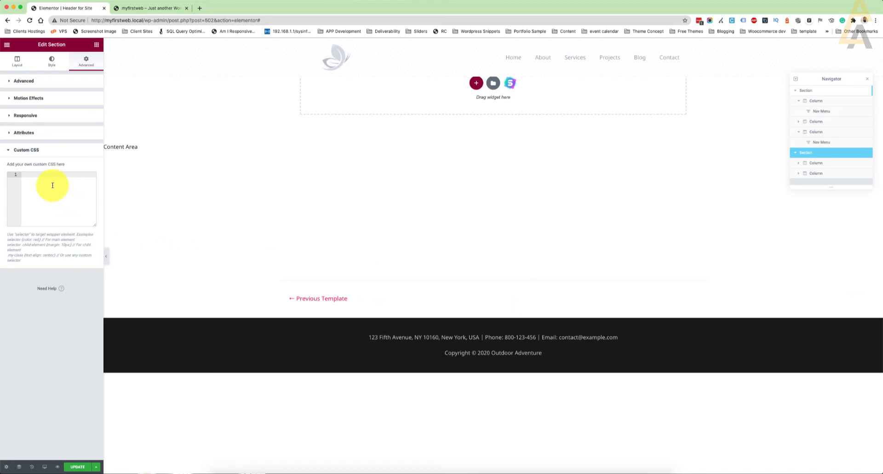
text(selector.elementor-sticky--effects{ 	background-color: rgba(0,0,0,0.75)!important }  selector{ 	transition: background-color 4s ease !important; }  selector.elementor-sticky--effects >.elementor-container{ 	min-height: 80px; }  selector > .elementor-container{ 	transition: min-height 1s ease !important; })
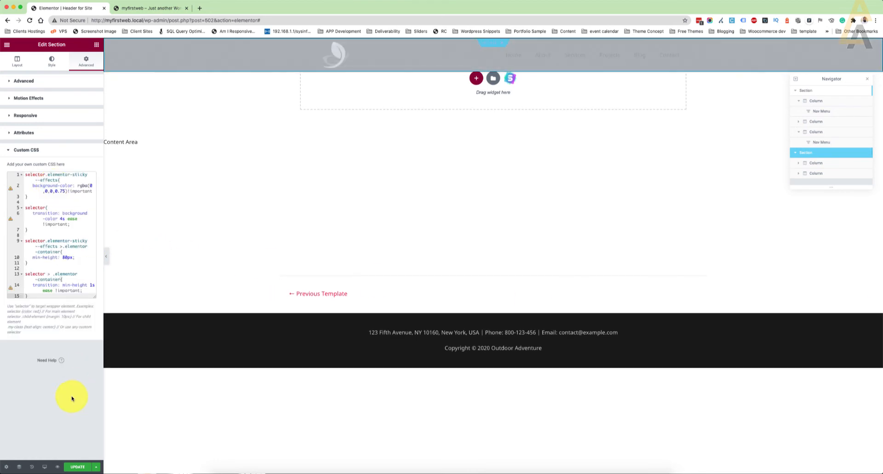
click(80, 468)
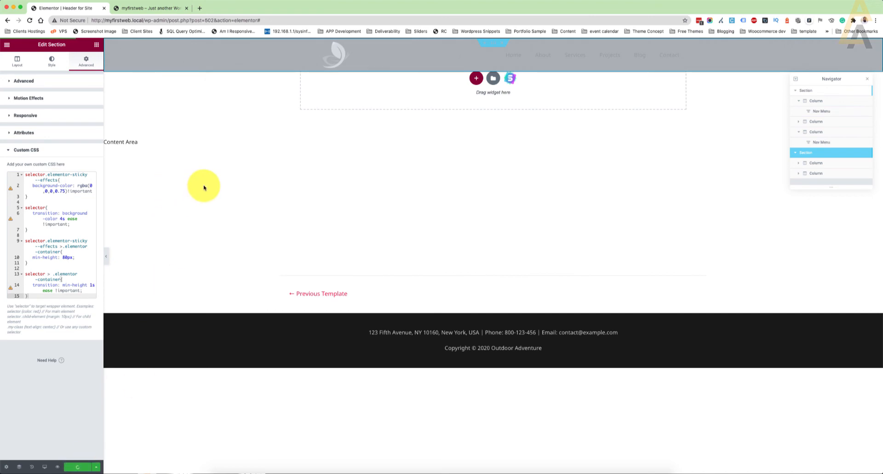
Check in the phone preview of the home page how the mobile header's background and height behave on scroll
click(153, 9)
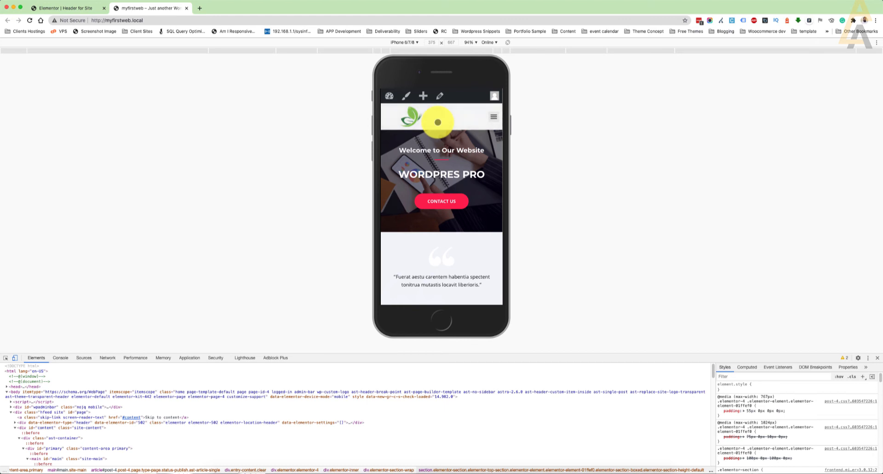
scroll(438, 122, down, 5)
scroll(438, 122, down, 5)
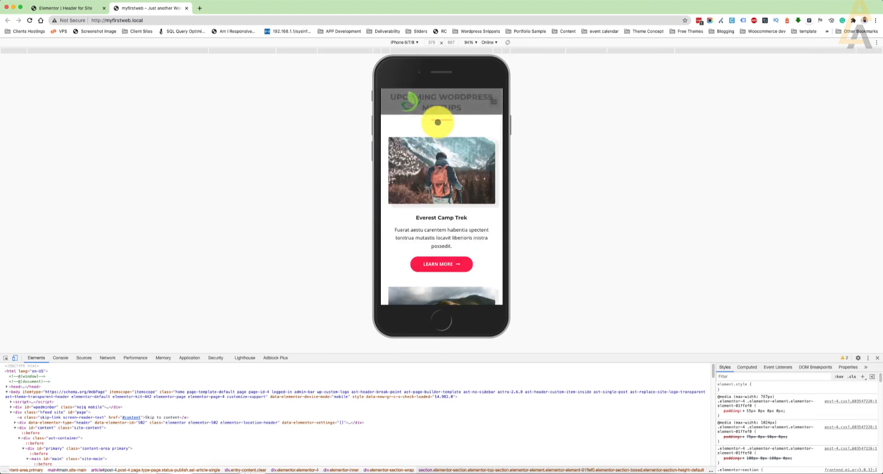
scroll(438, 122, down, 2)
scroll(438, 122, down, 5)
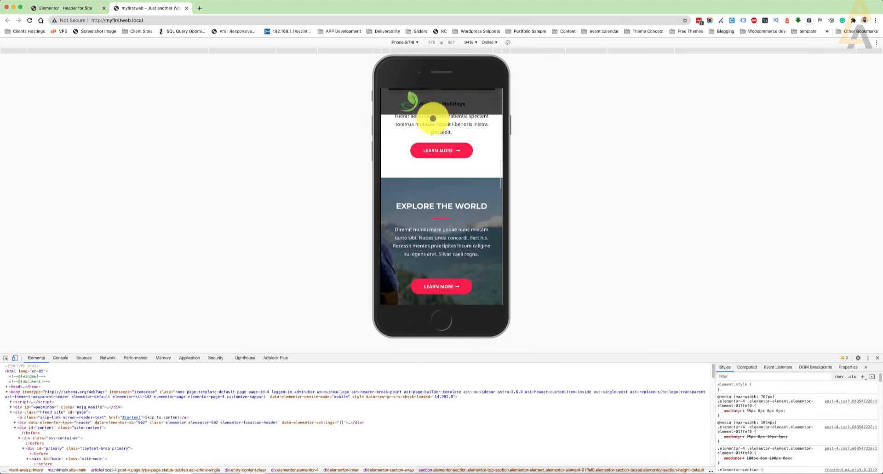
scroll(433, 119, down, 3)
scroll(433, 119, down, 4)
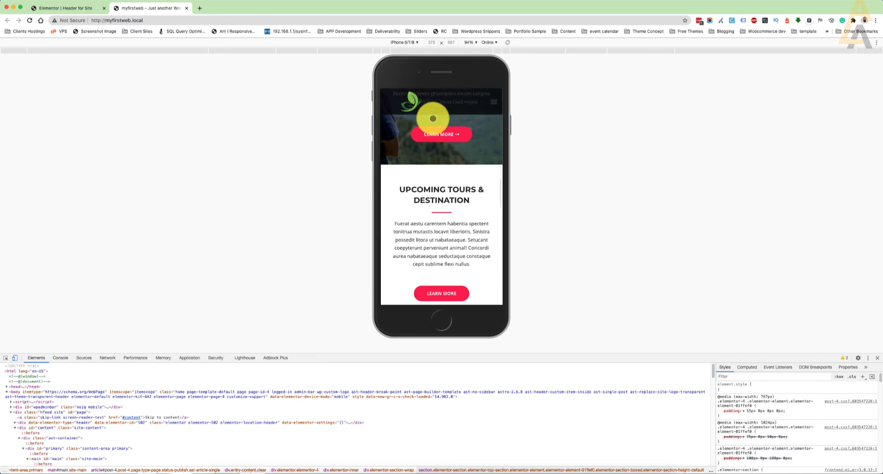
scroll(433, 118, down, 2)
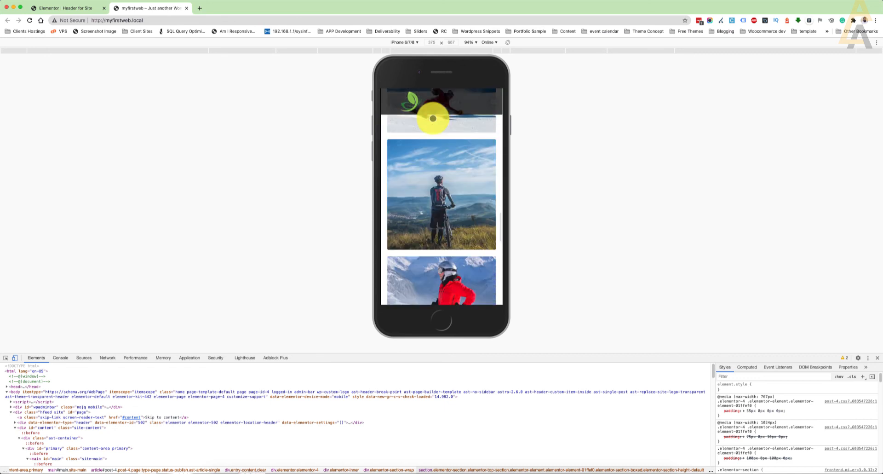
scroll(433, 118, up, 15)
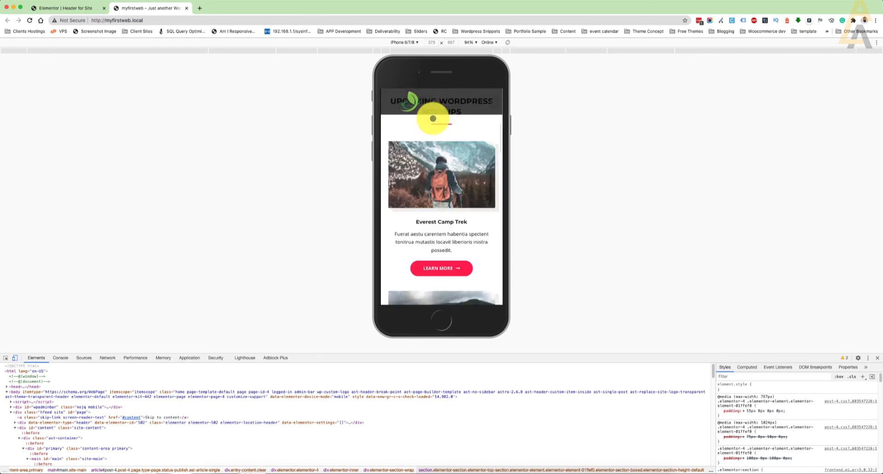
scroll(432, 119, up, 2)
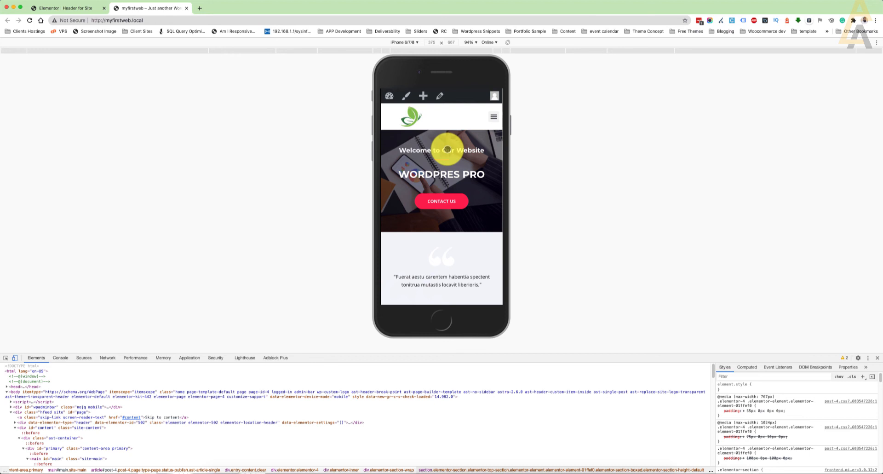
Back in the header template, remove the Classic background type from the mobile header section
click(87, 8)
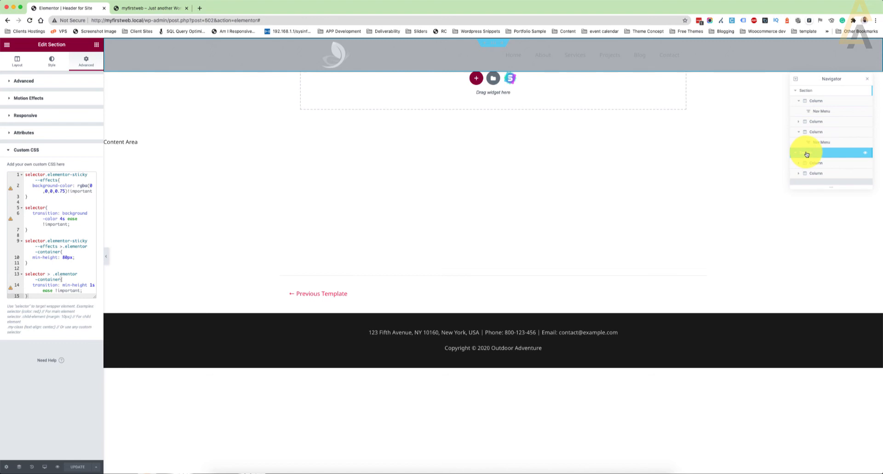
click(52, 62)
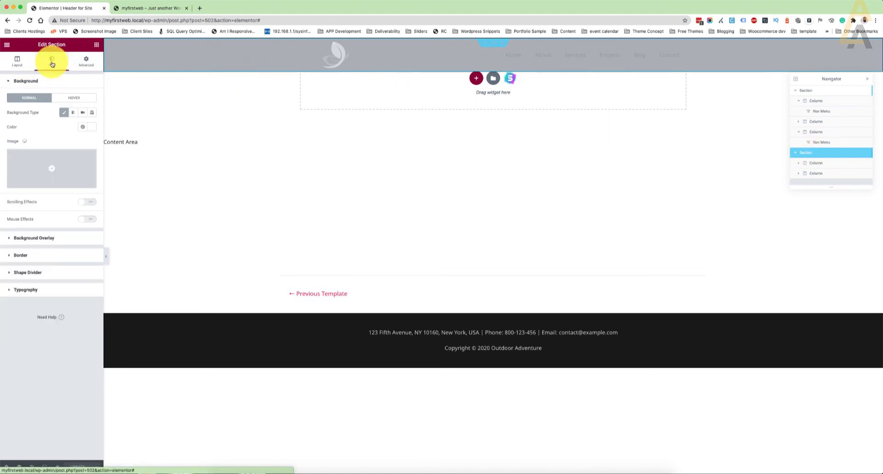
click(65, 114)
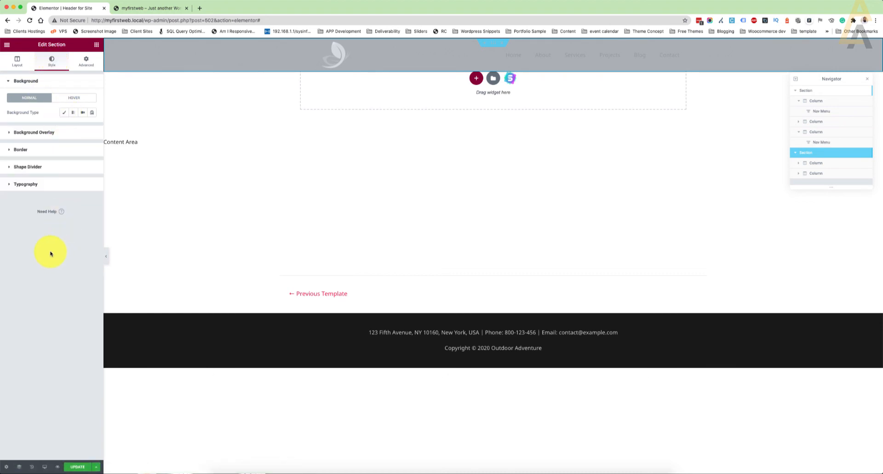
Set the normal toggle button color of the mobile header section's Nav Menu to white and update the template
click(826, 179)
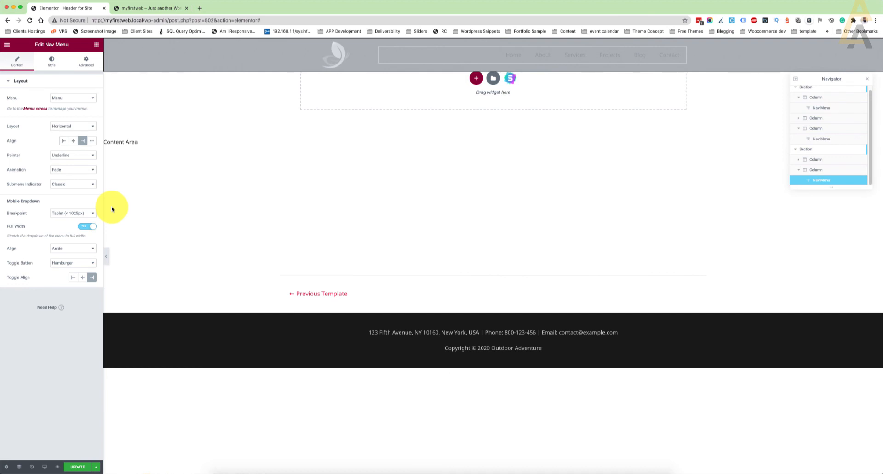
click(52, 67)
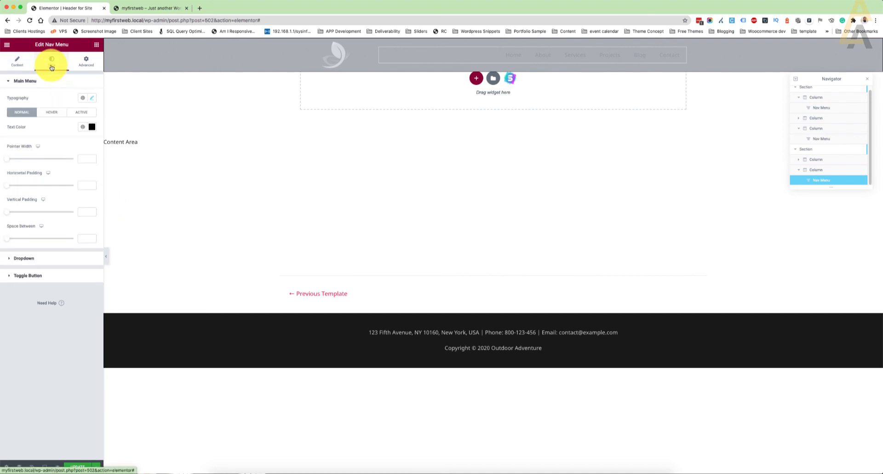
click(13, 275)
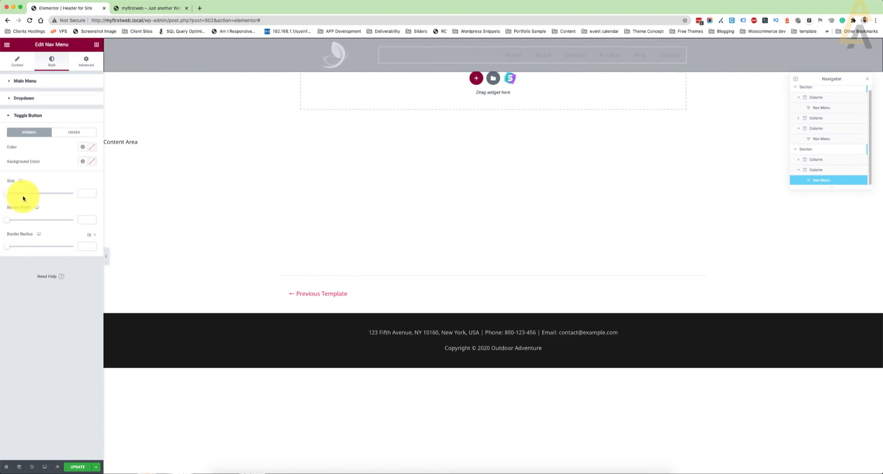
click(92, 147)
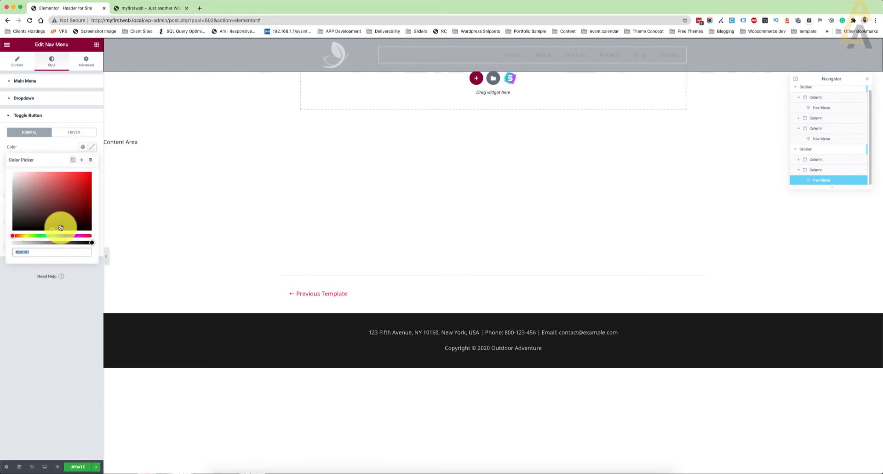
drag(53, 231, 5, 166)
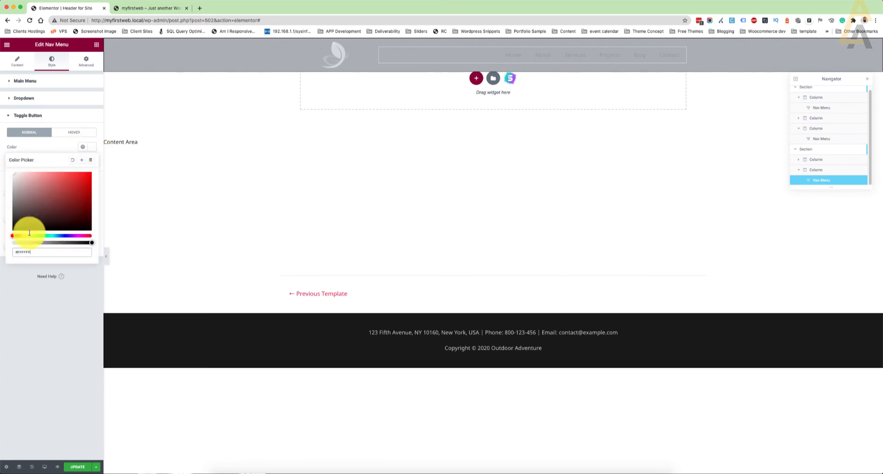
click(58, 416)
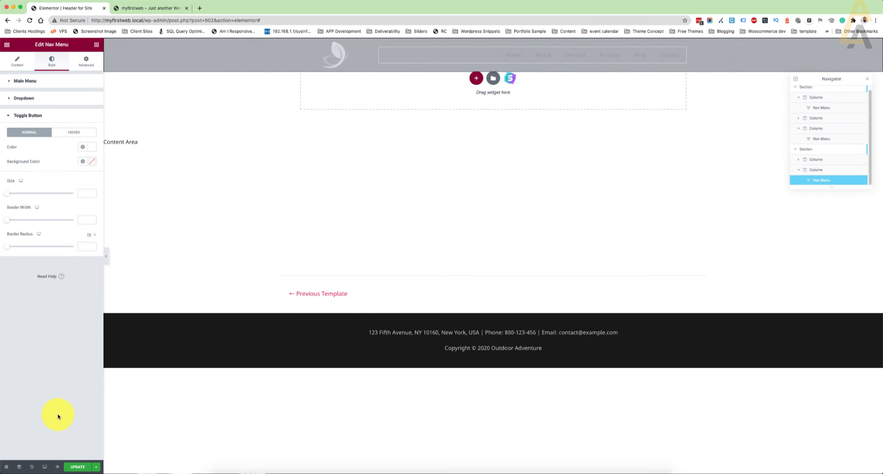
click(75, 465)
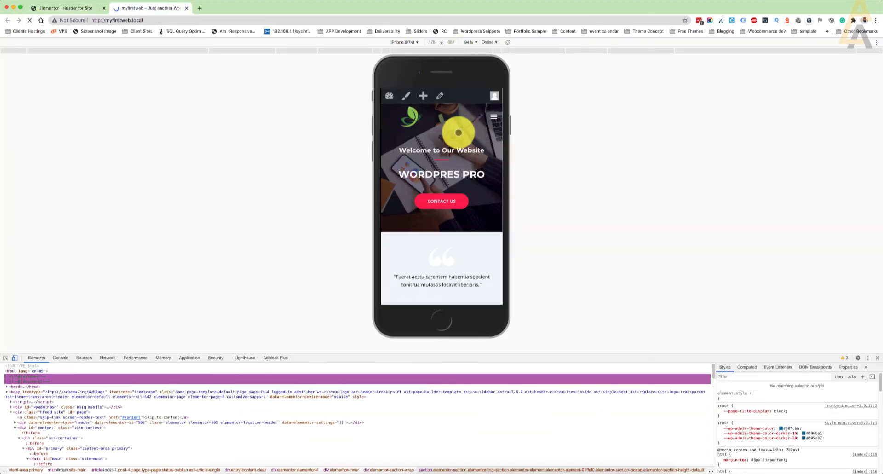
In the home page's phone preview, open and close the hamburger menu and examine how the sticky header's background and height behave on scroll
click(494, 117)
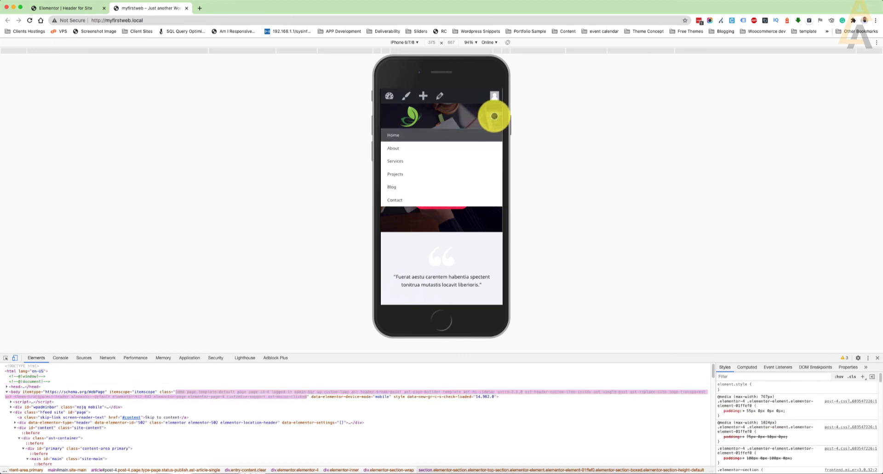
click(494, 116)
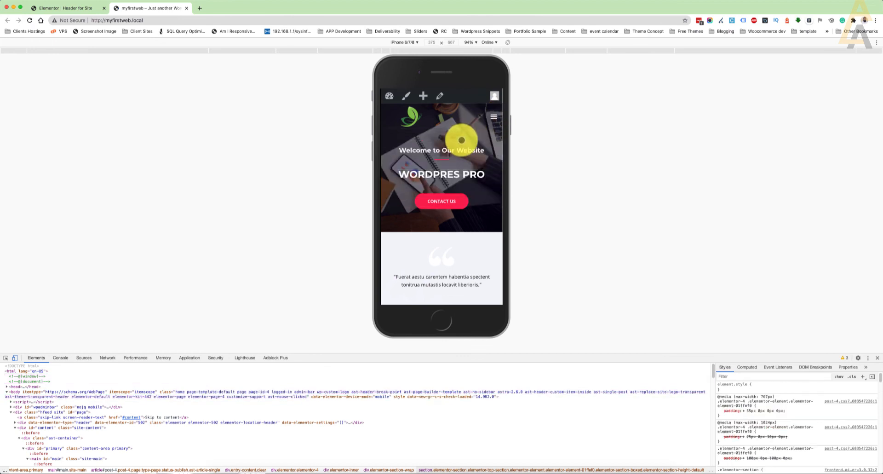
scroll(461, 139, down, 3)
scroll(462, 139, down, 2)
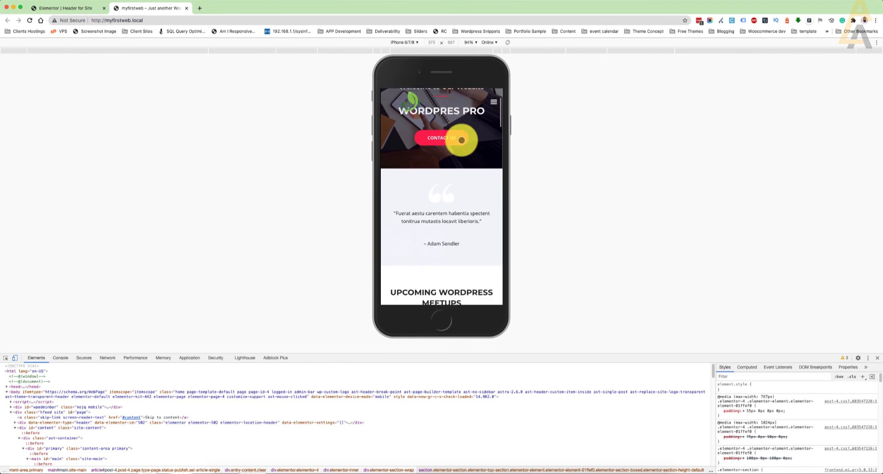
scroll(462, 140, down, 2)
scroll(462, 140, down, 5)
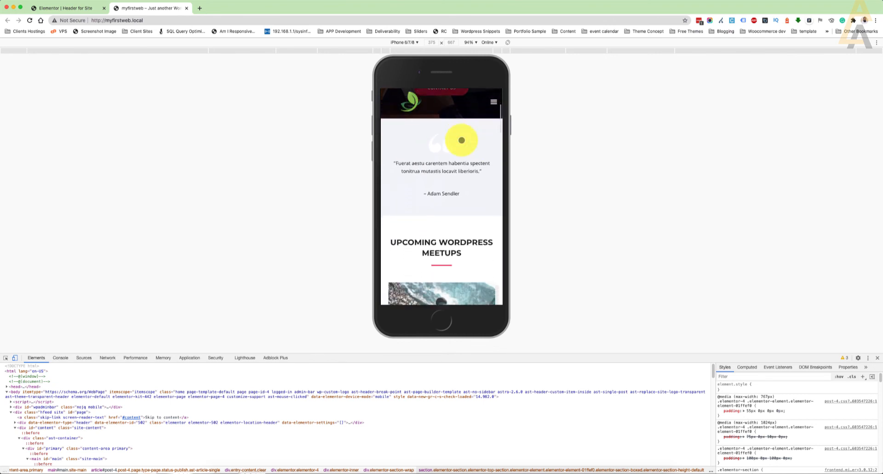
scroll(461, 139, down, 10)
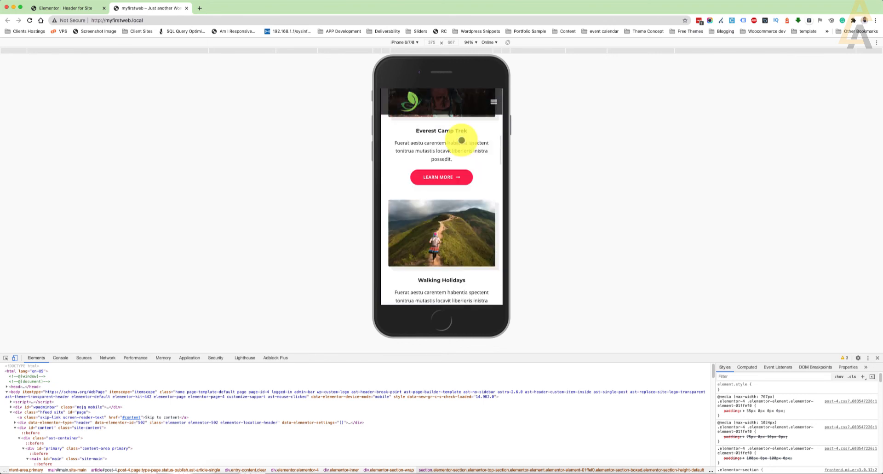
scroll(461, 140, down, 8)
scroll(462, 140, down, 8)
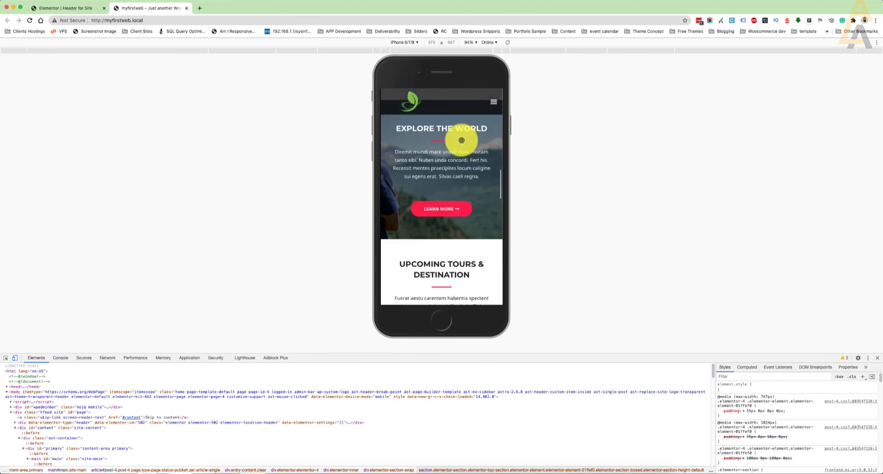
scroll(462, 140, down, 10)
scroll(461, 140, down, 15)
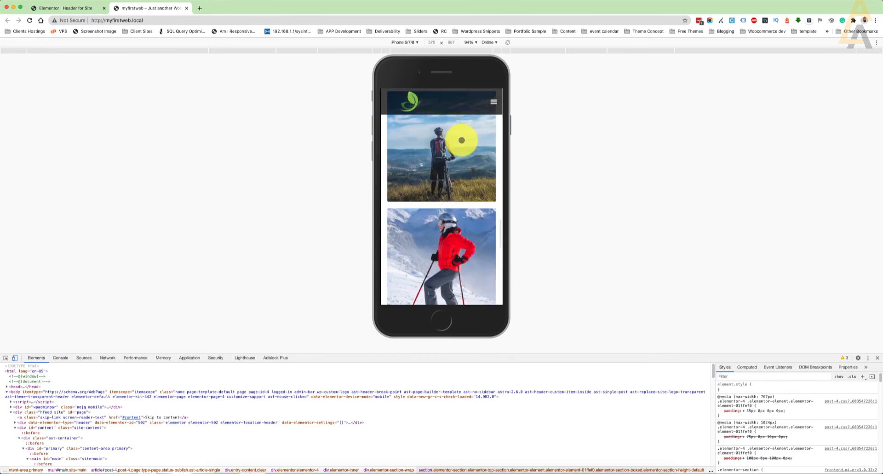